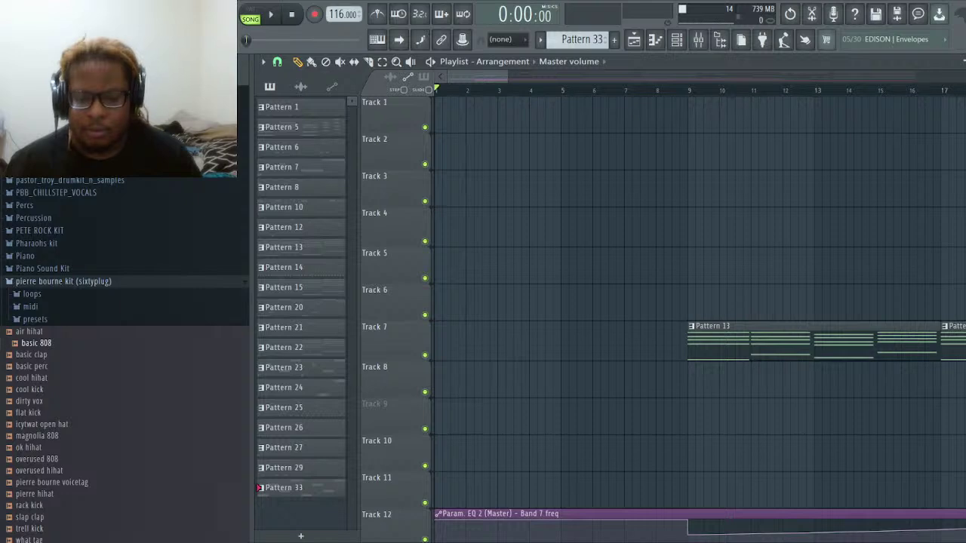
Play the whole song arrangement from the start through to its end and stop playback.
key(space)
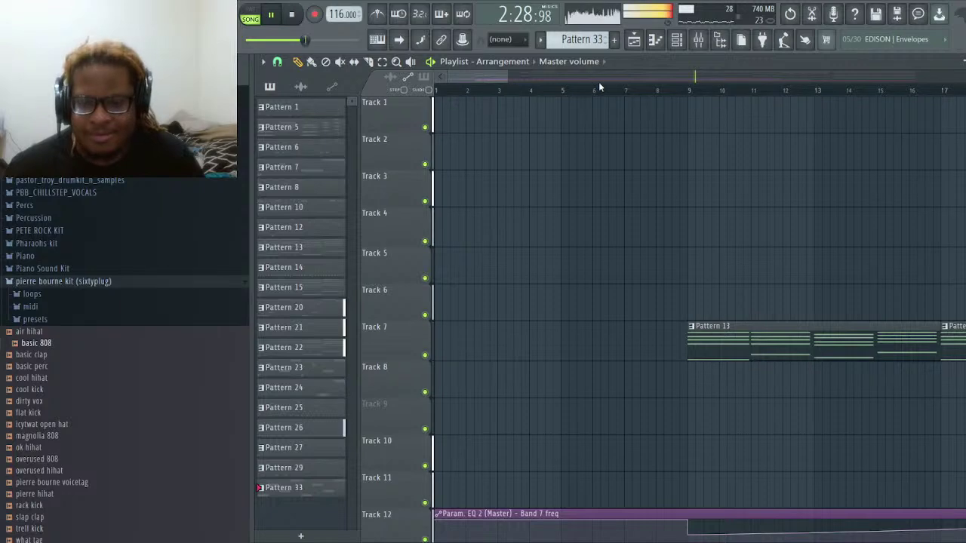
scroll(599, 87, down, 10)
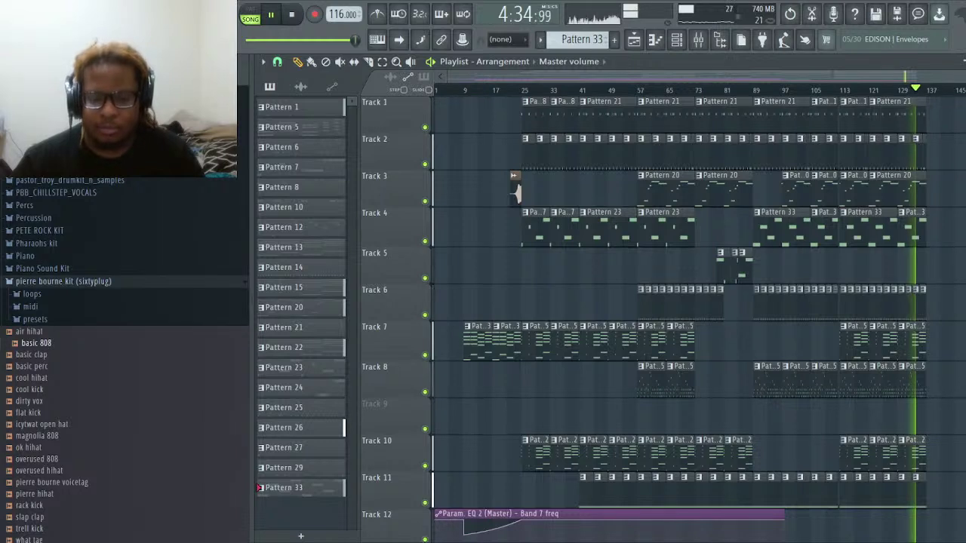
click(289, 17)
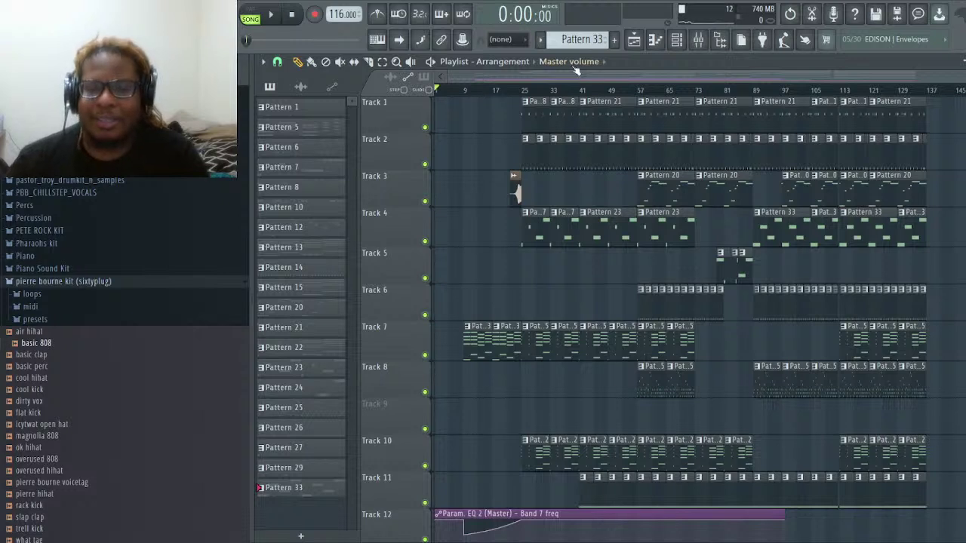
Mute Tracks 1 through 11 in the Playlist.
click(425, 503)
click(424, 466)
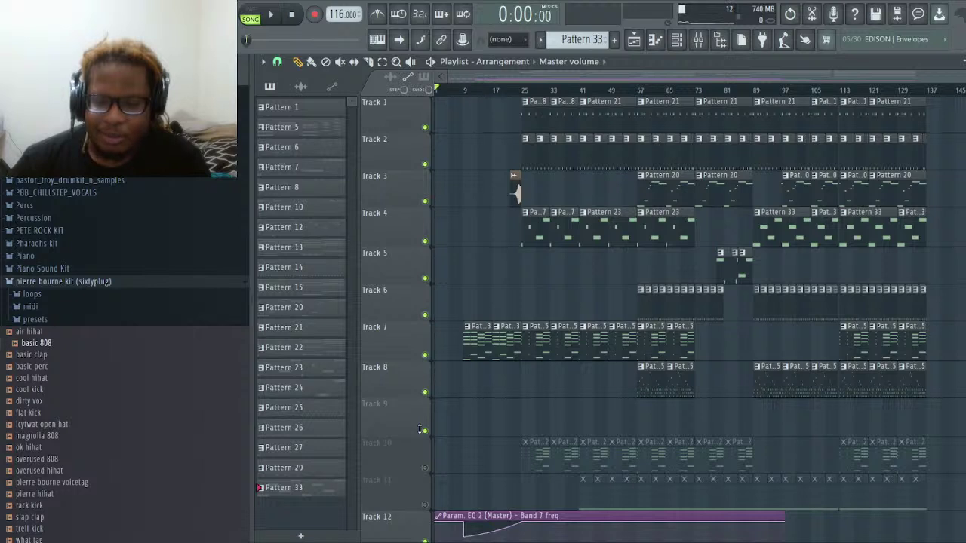
click(425, 392)
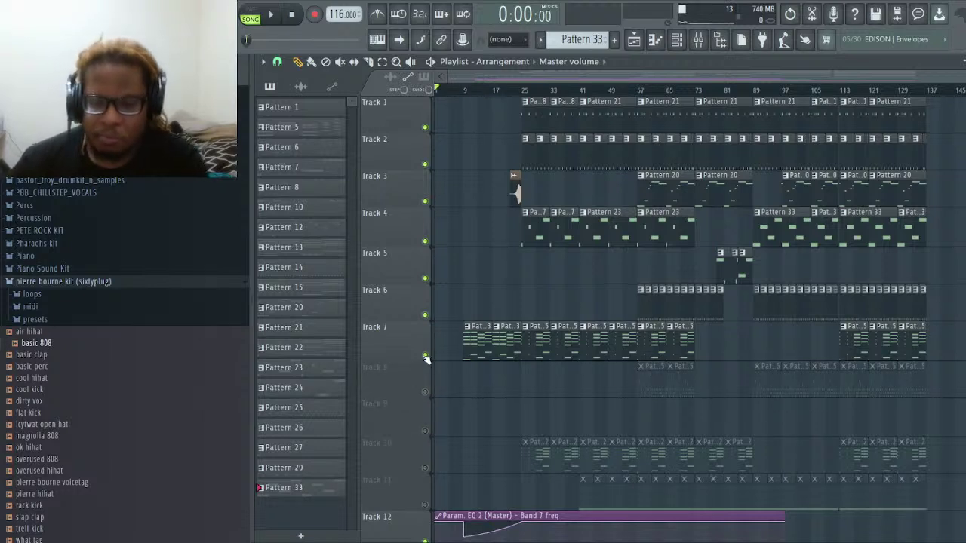
click(424, 356)
click(425, 316)
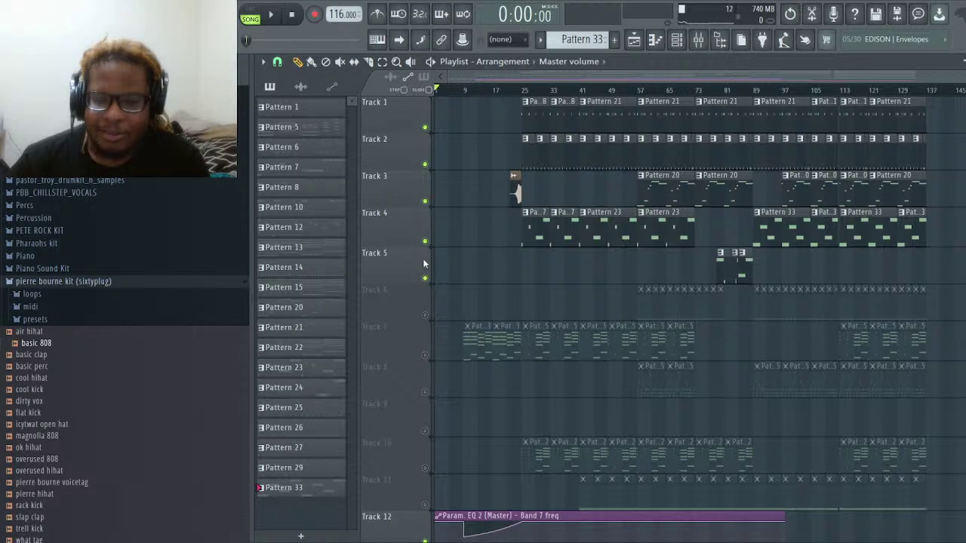
click(425, 278)
click(425, 241)
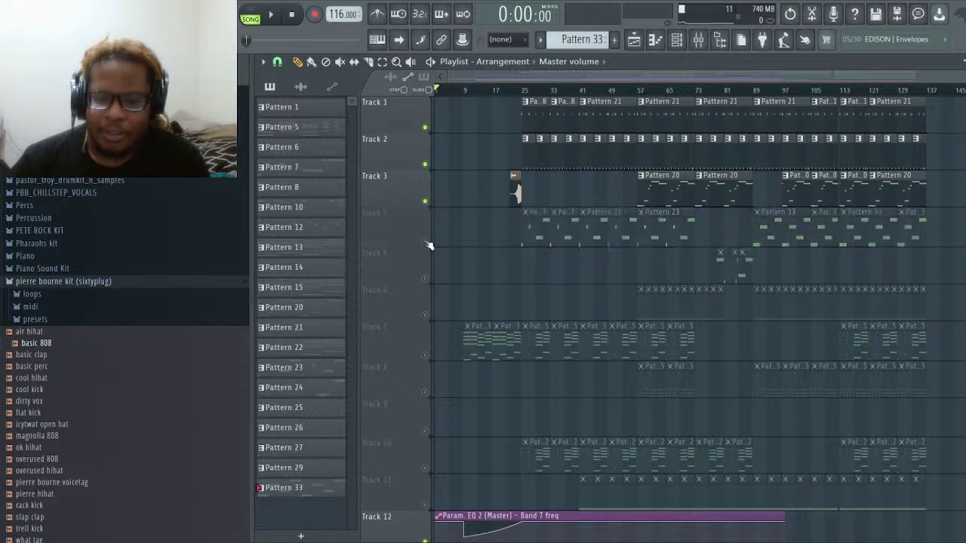
click(425, 201)
click(425, 163)
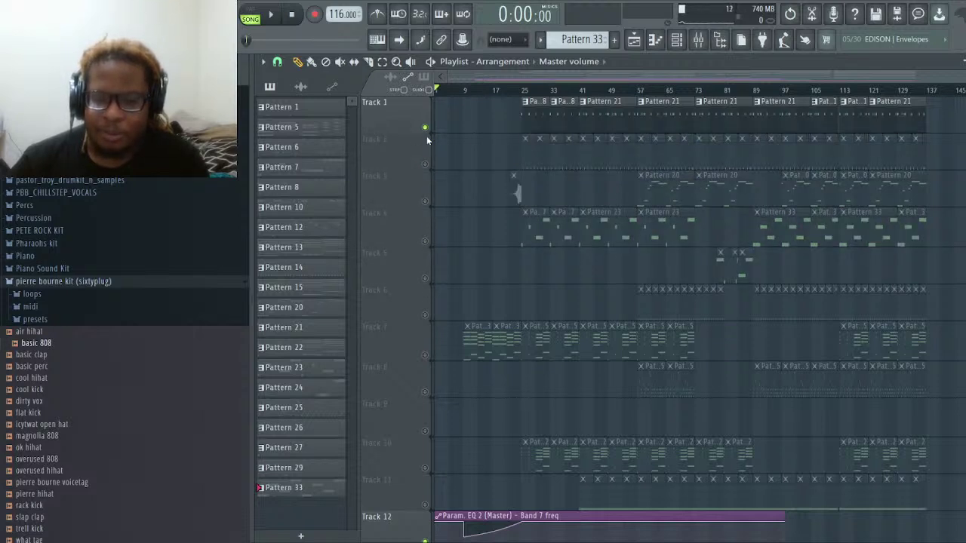
click(426, 129)
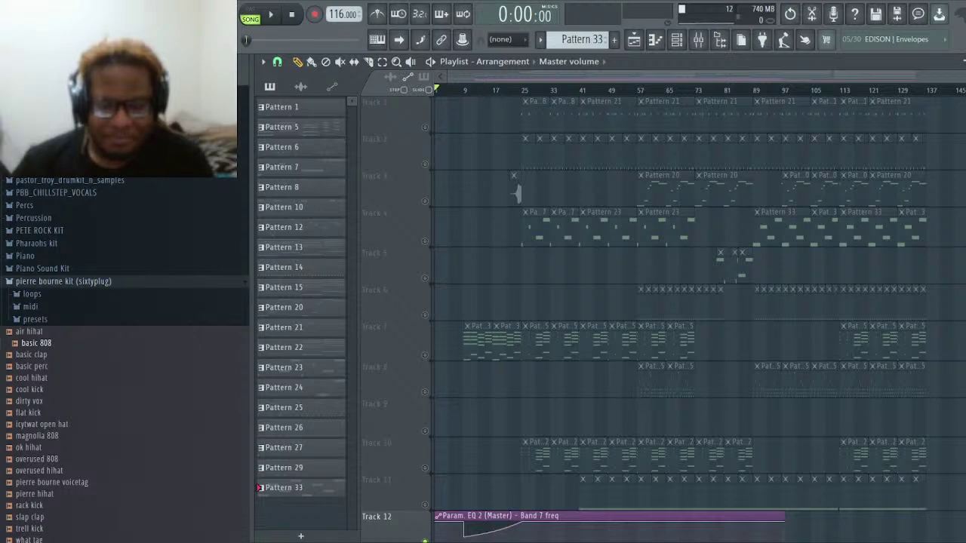
Unmute Track 1 and audition it alone from just before bar 25.
click(425, 126)
click(518, 90)
scroll(520, 90, up, 5)
key(space)
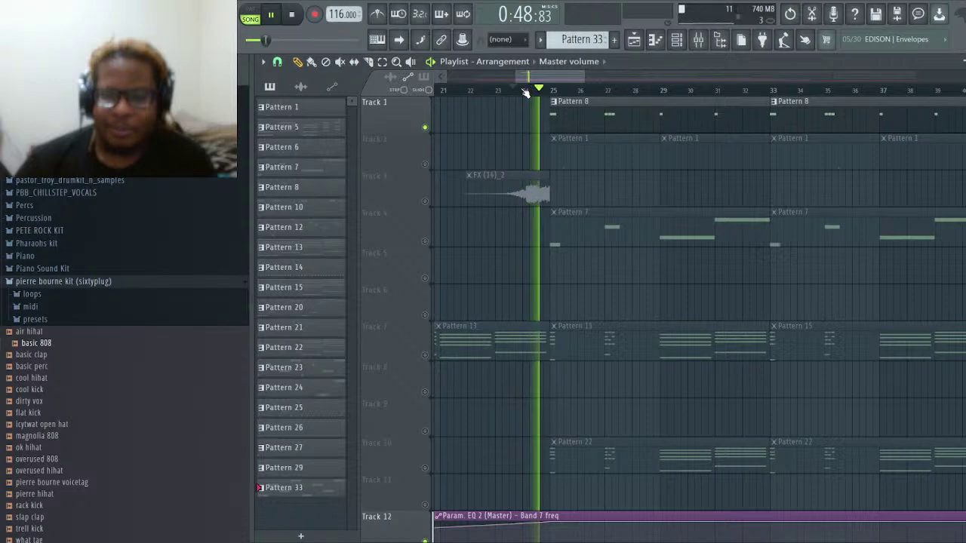
scroll(525, 91, down, 3)
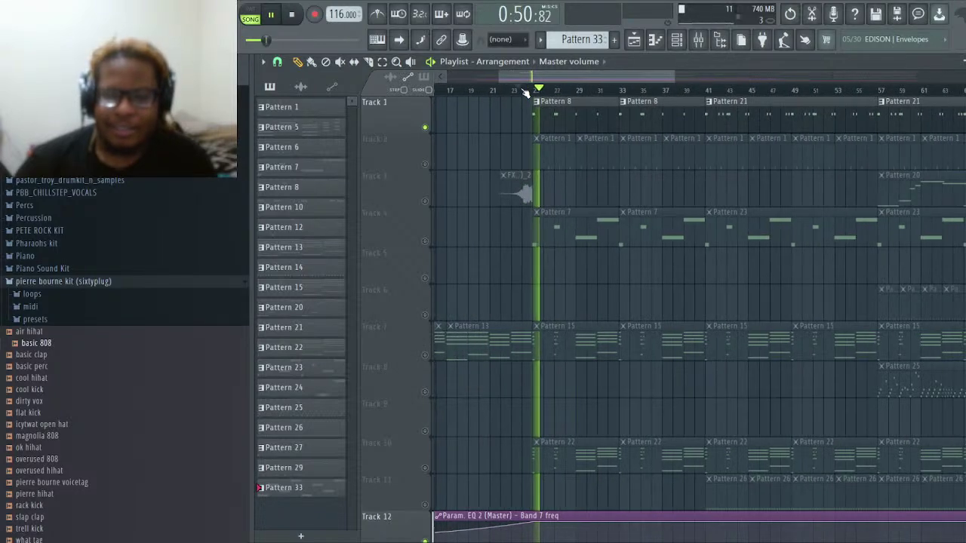
key(space)
Replay Track 1's Pattern 8 clip from just before bar 25 and stop playback.
scroll(562, 97, down, 2)
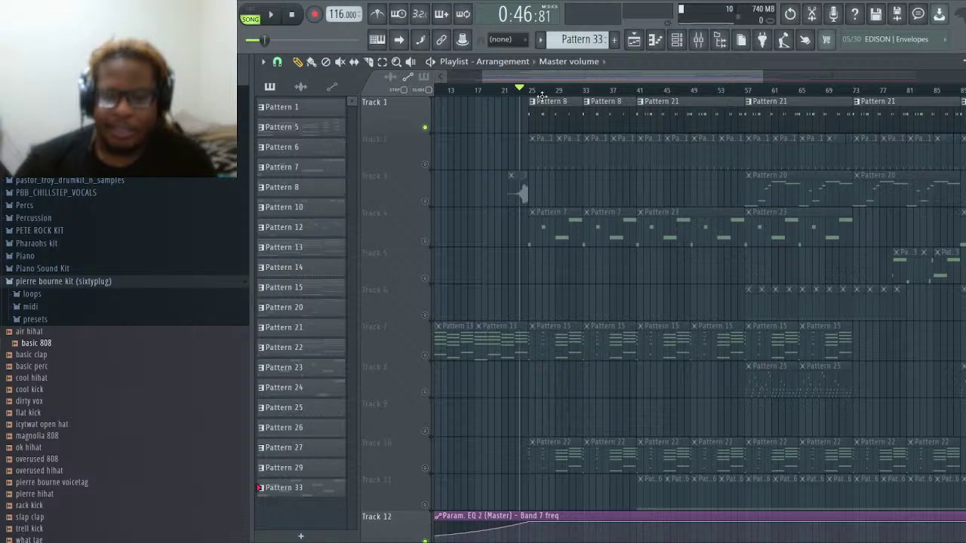
scroll(541, 96, up, 5)
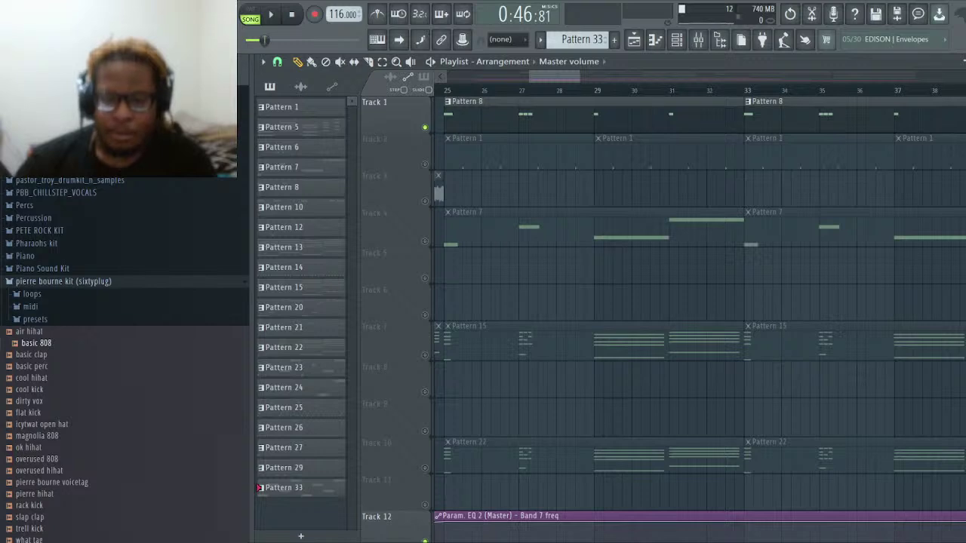
scroll(518, 91, down, 5)
key(space)
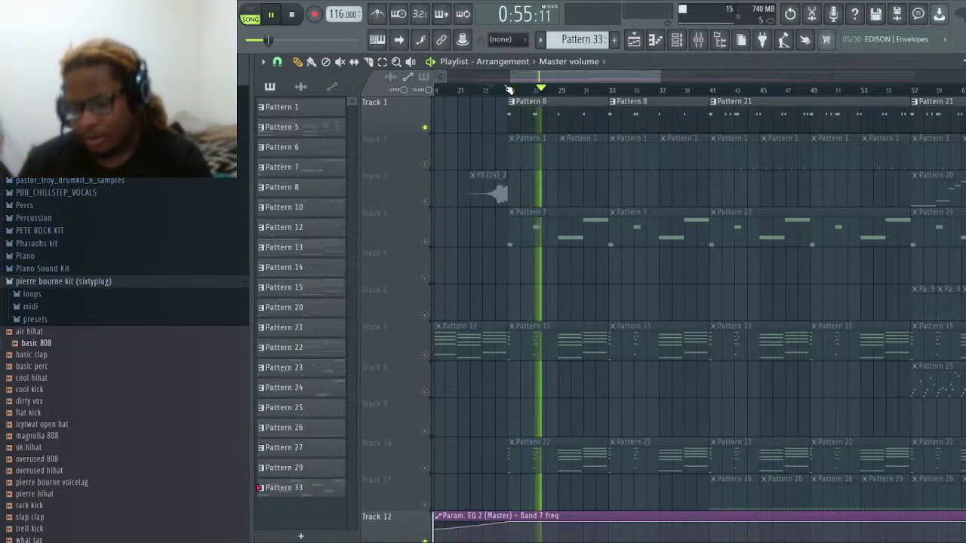
key(space)
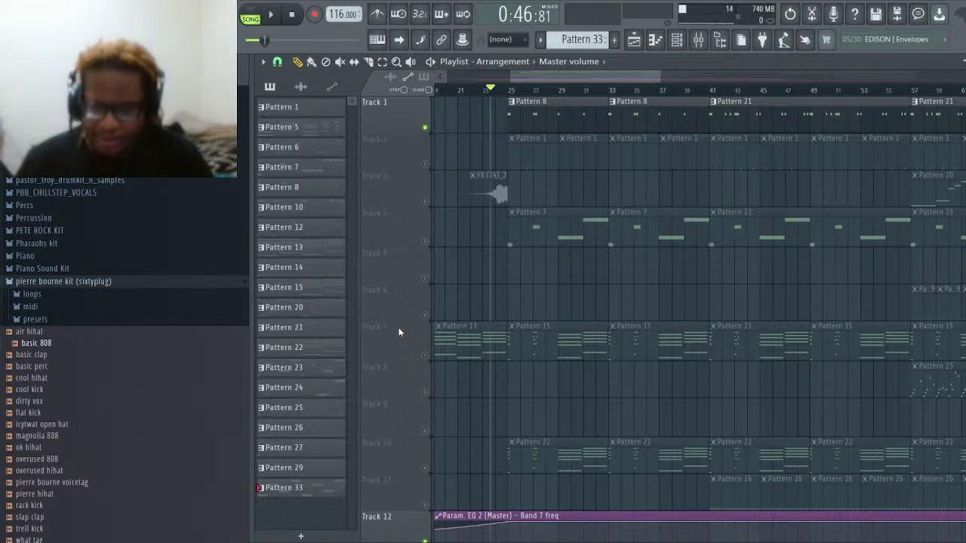
click(273, 17)
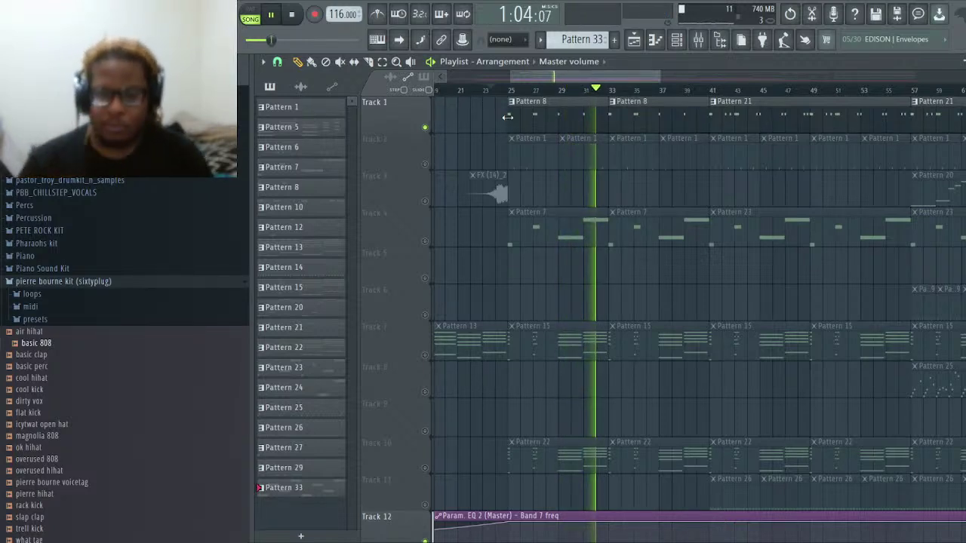
click(270, 15)
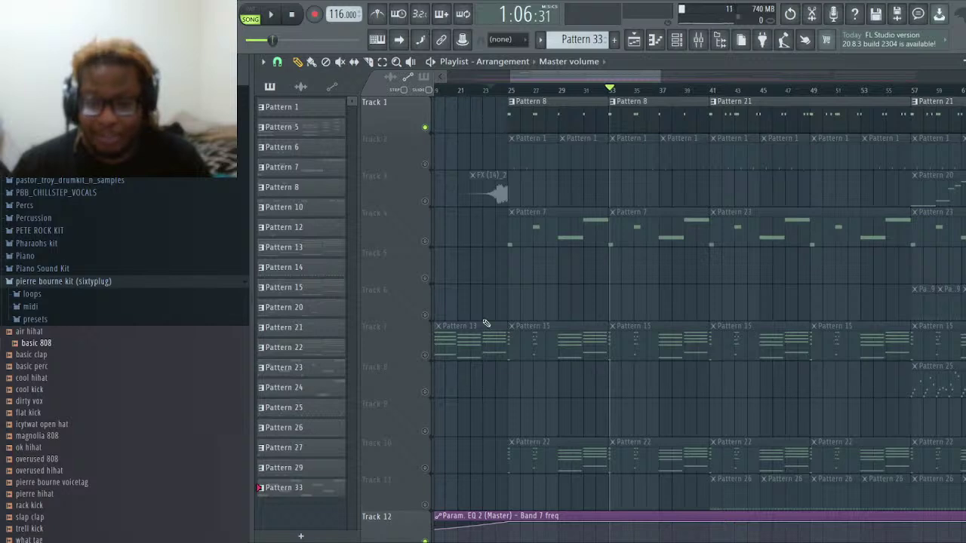
Switch the audible track from Track 1 to Track 2 and audition it from bar 25.
click(422, 163)
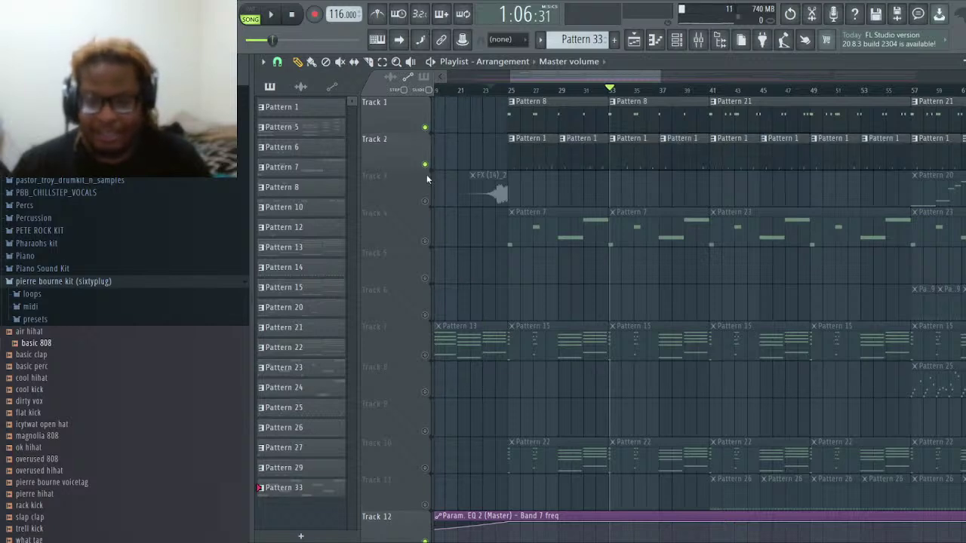
scroll(521, 80, up, 2)
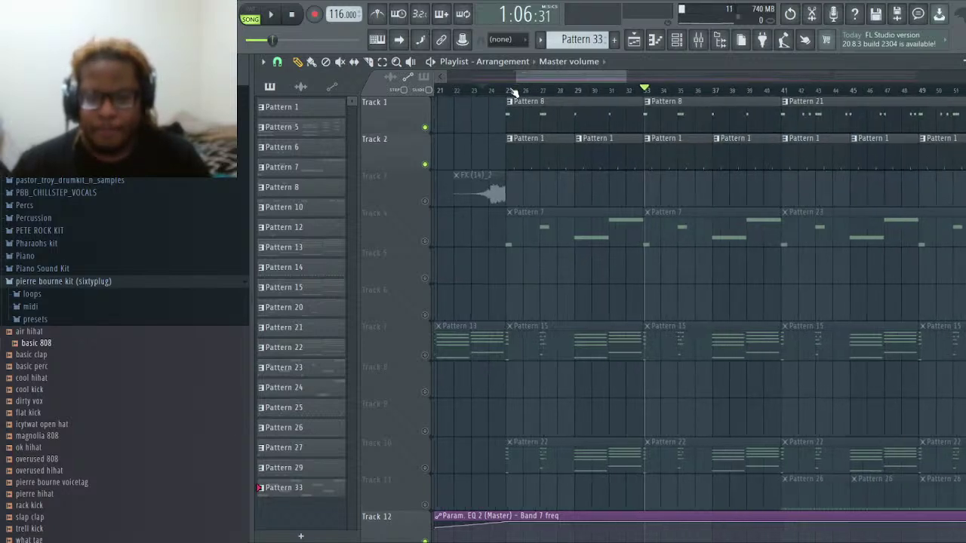
click(504, 89)
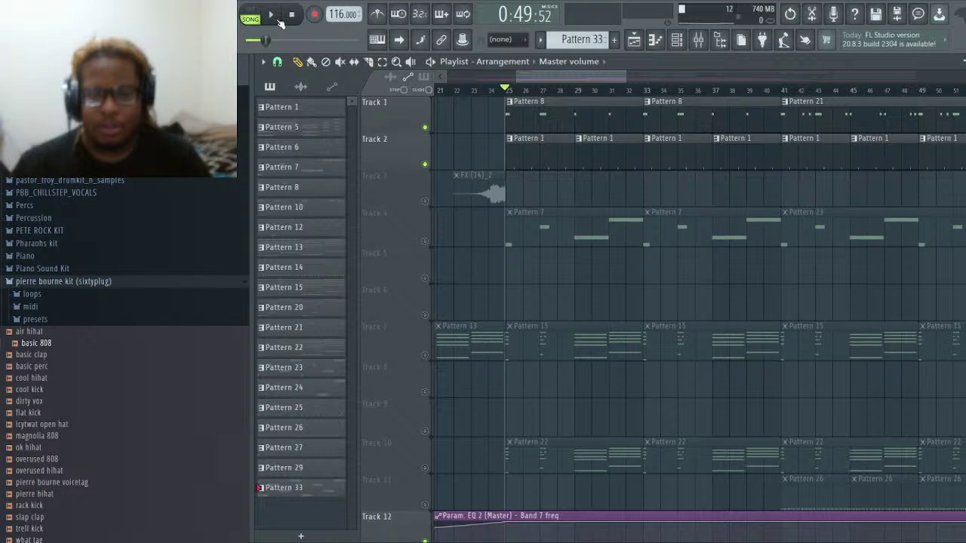
click(425, 127)
click(270, 13)
click(273, 13)
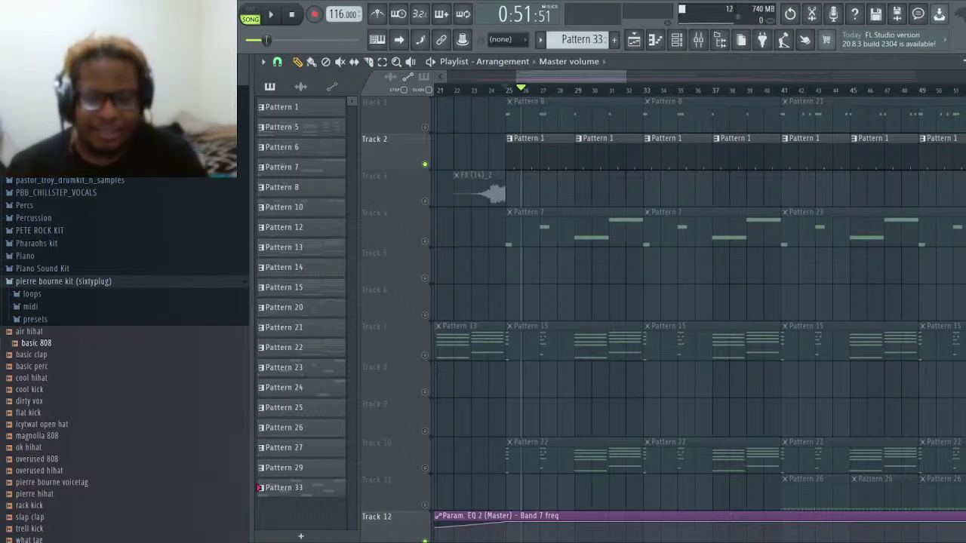
Unmute Track 1 and play it together with Track 2 from bar 25.
click(425, 127)
key(space)
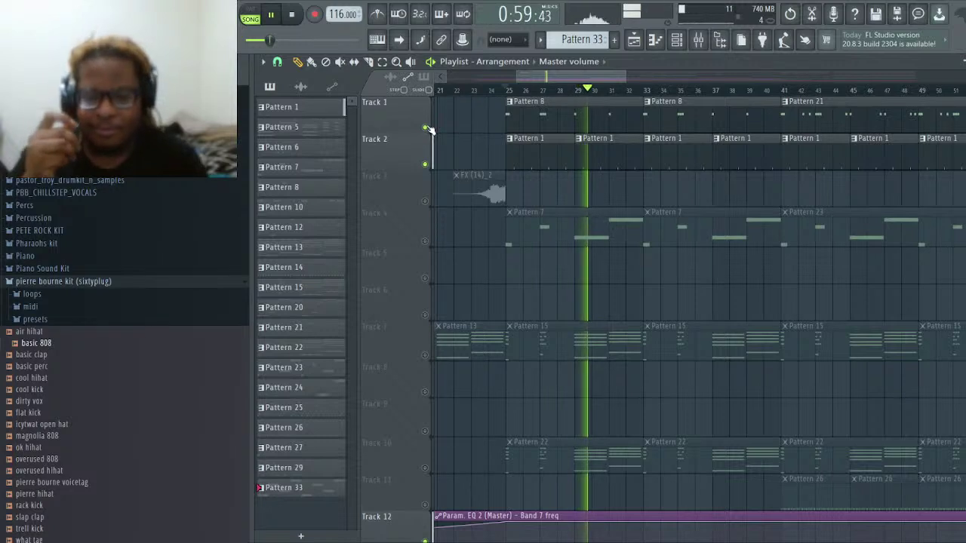
key(space)
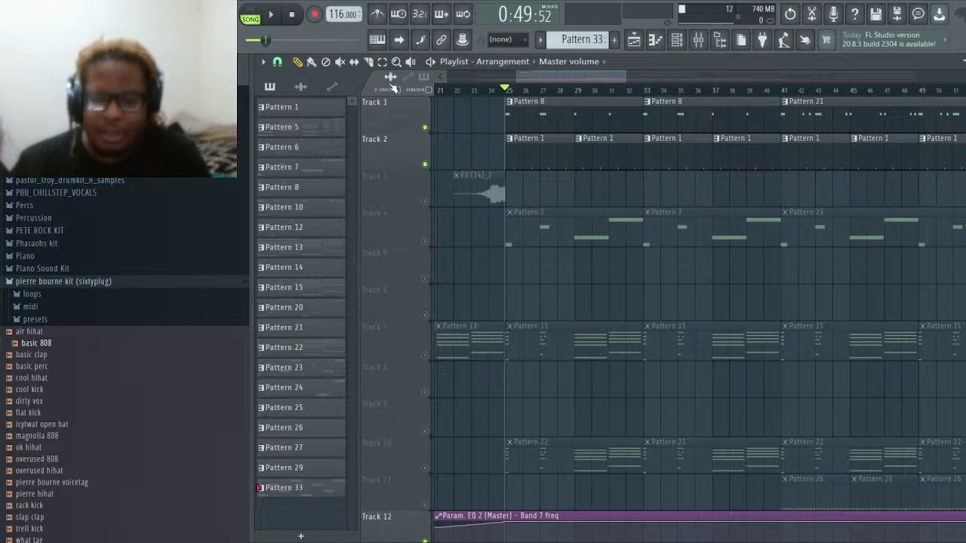
Unmute Track 11 and play it with Tracks 1 and 2 from about bar 57.
scroll(486, 91, down, 1)
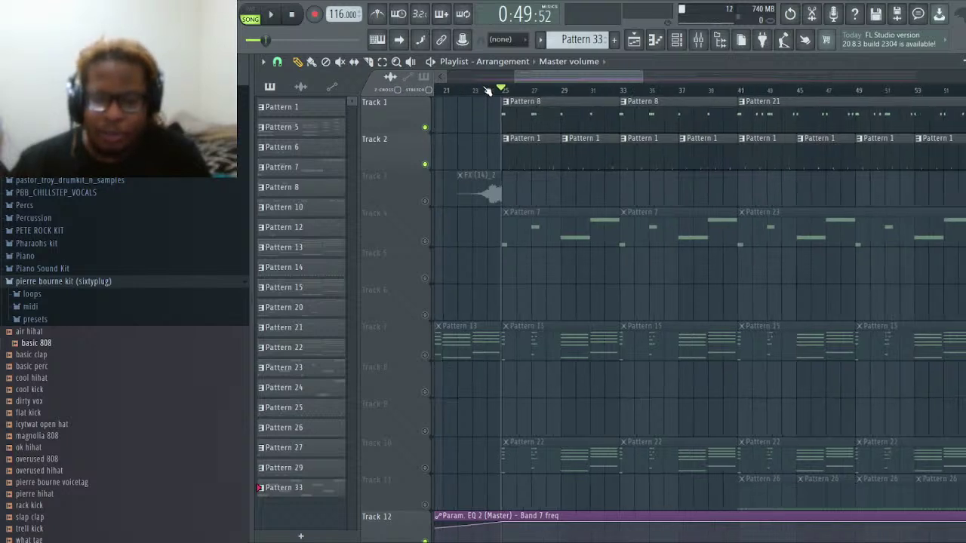
scroll(487, 91, down, 2)
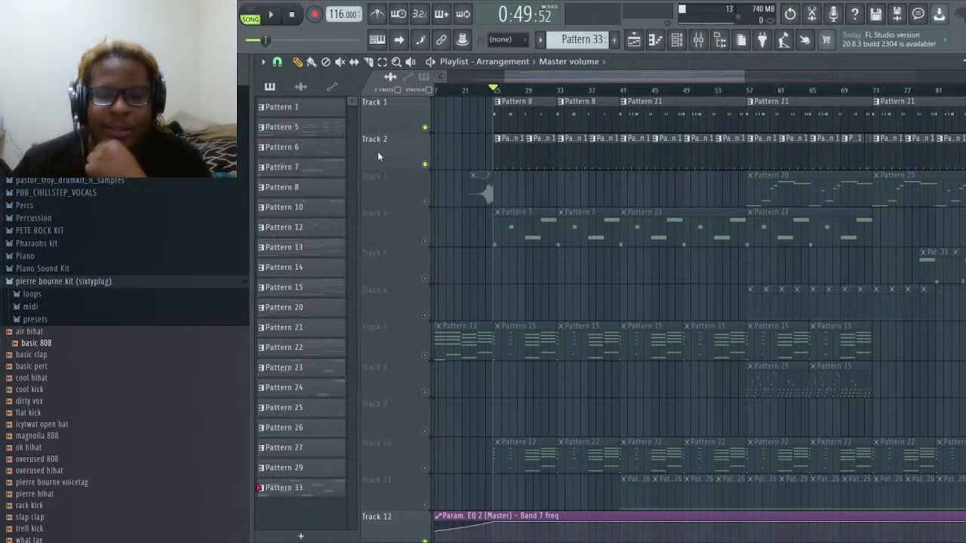
ctrl+scroll(458, 110, down, 4)
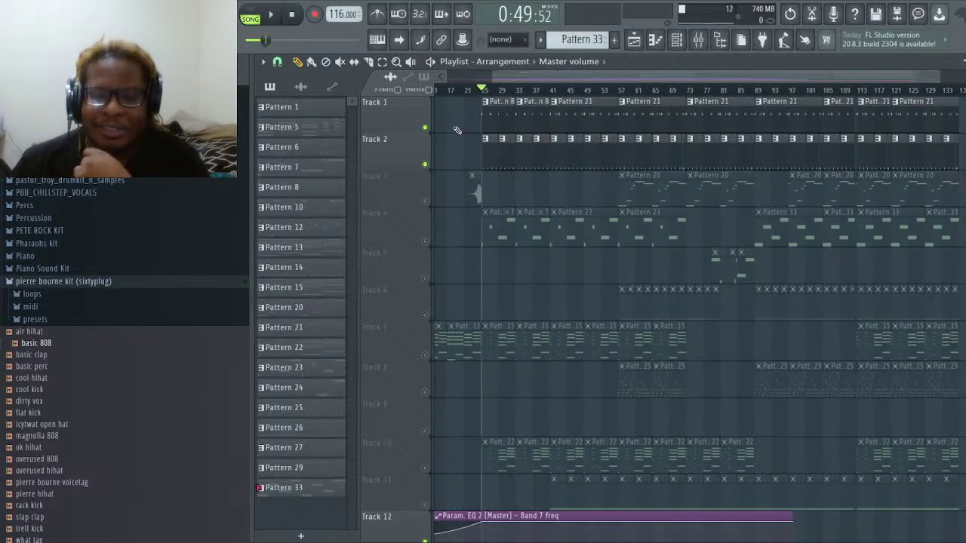
scroll(448, 167, down, 3)
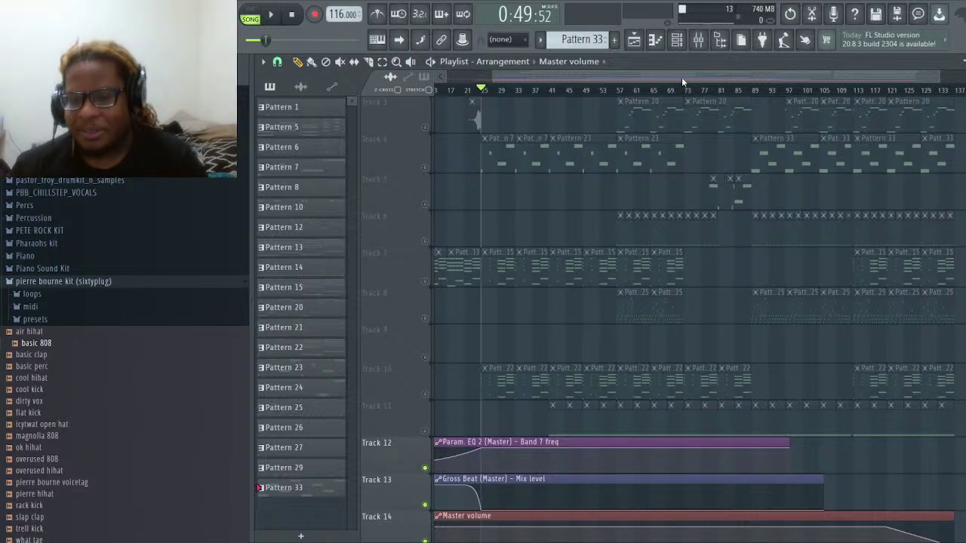
scroll(611, 92, up, 2)
scroll(611, 92, up, 6)
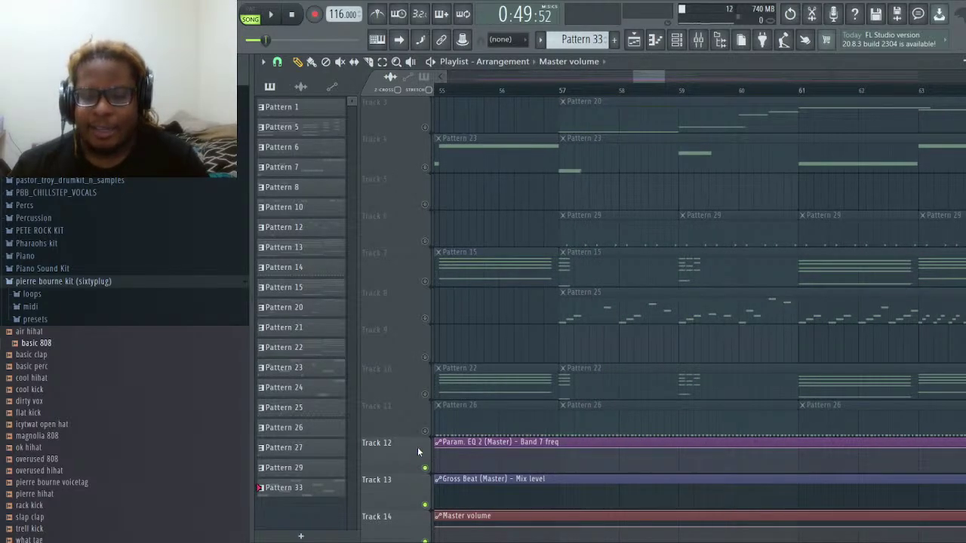
scroll(492, 375, up, 1)
scroll(492, 375, up, 3)
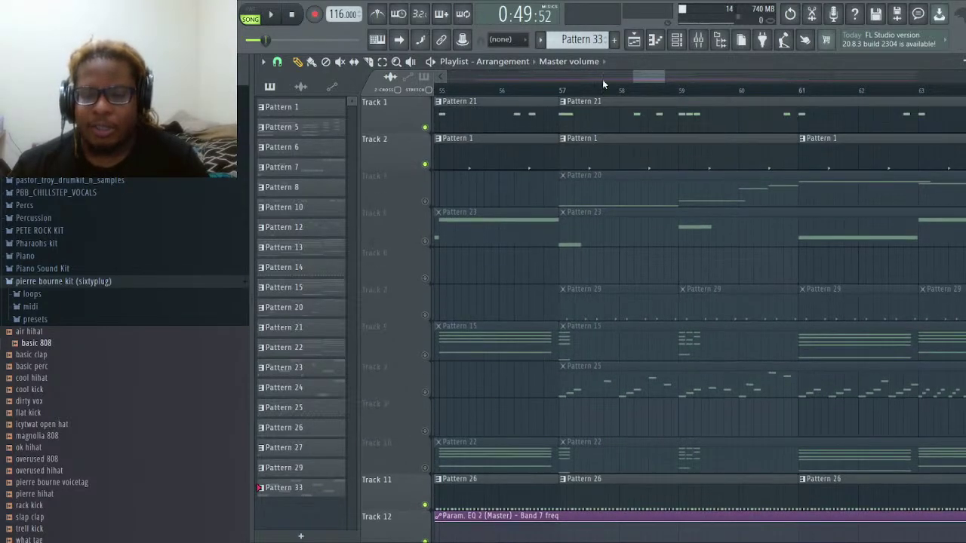
click(557, 90)
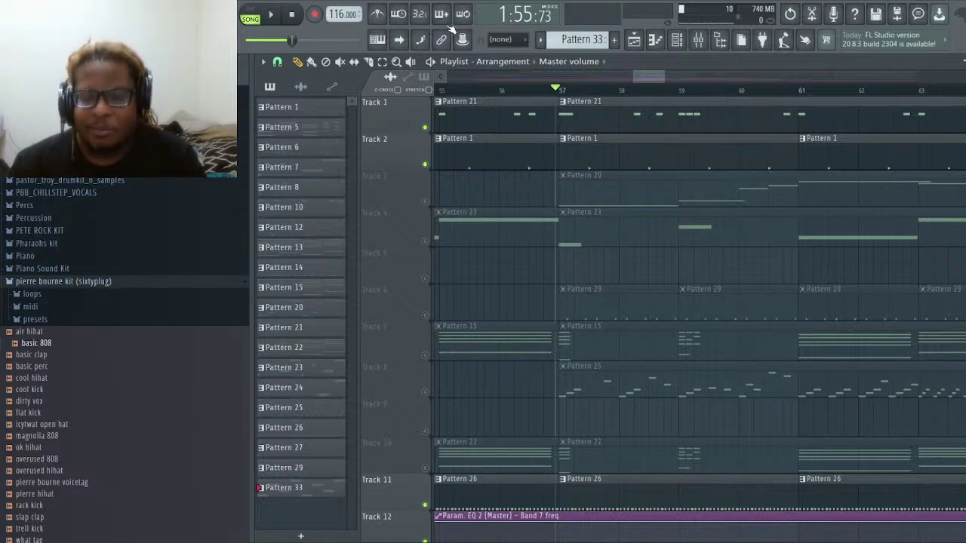
click(272, 16)
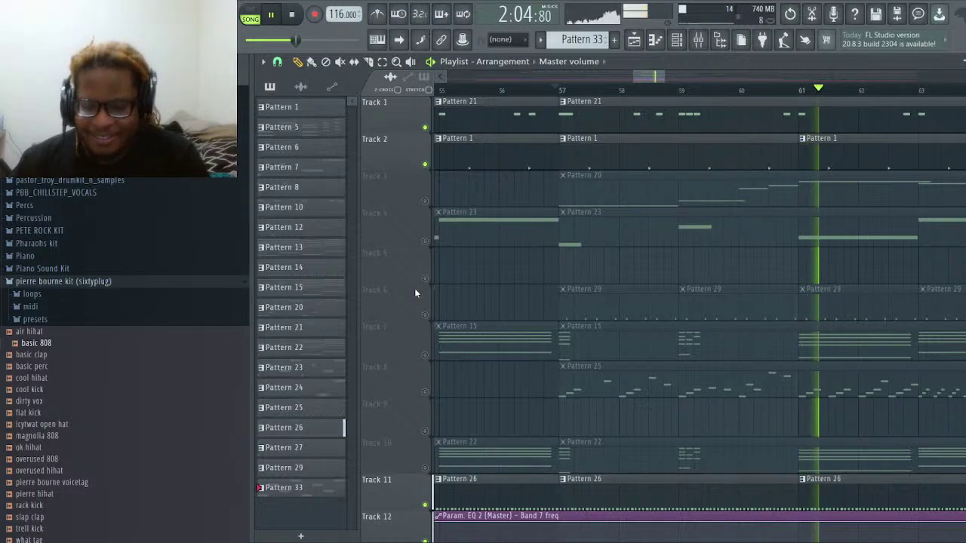
key(space)
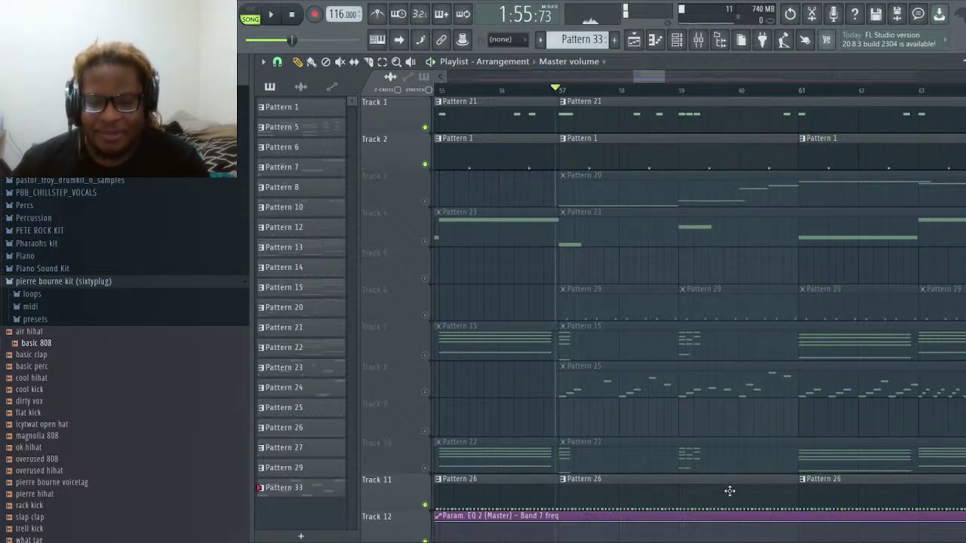
Open Track 11's Pattern 26 in the Piano roll, examine its hi-hat notes and velocities, and return to the Playlist.
double_click(729, 492)
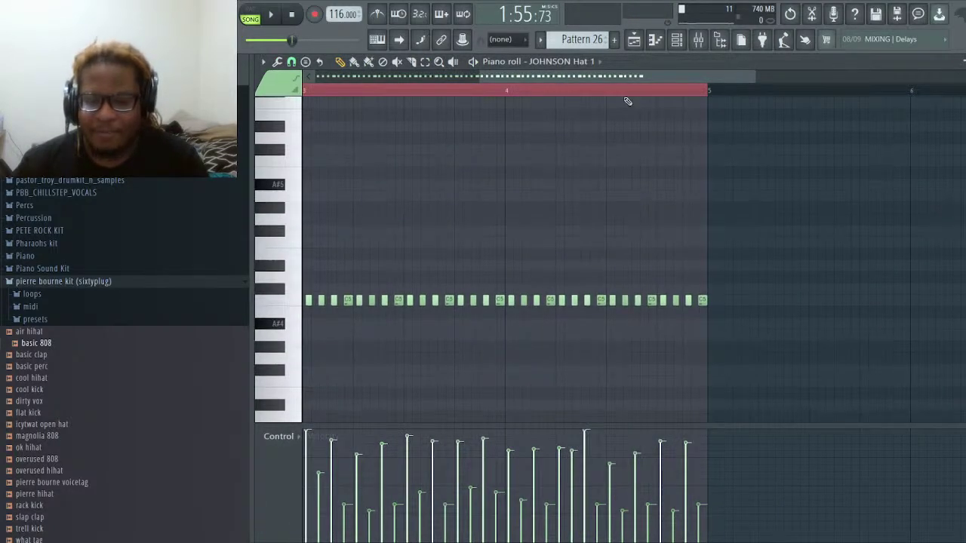
scroll(627, 92, up, 5)
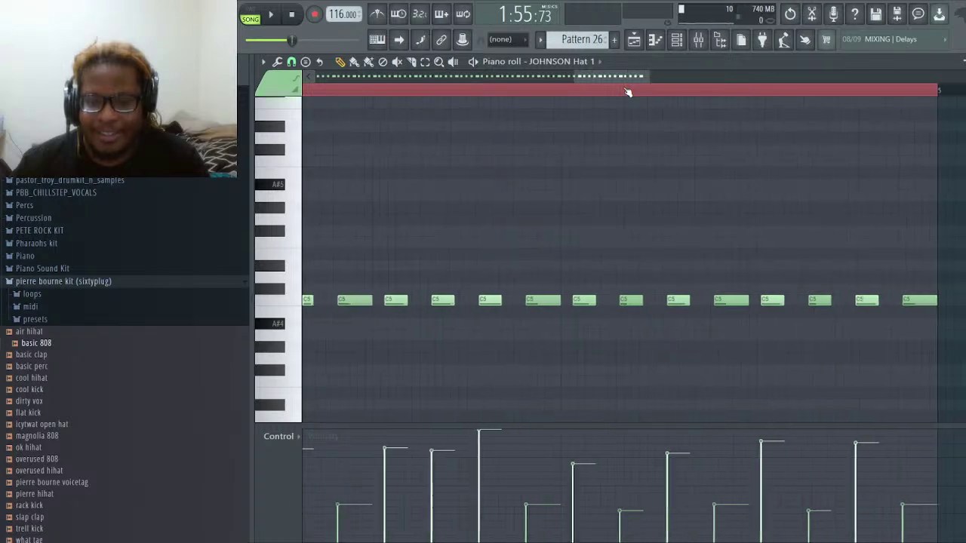
scroll(627, 92, down, 5)
click(634, 48)
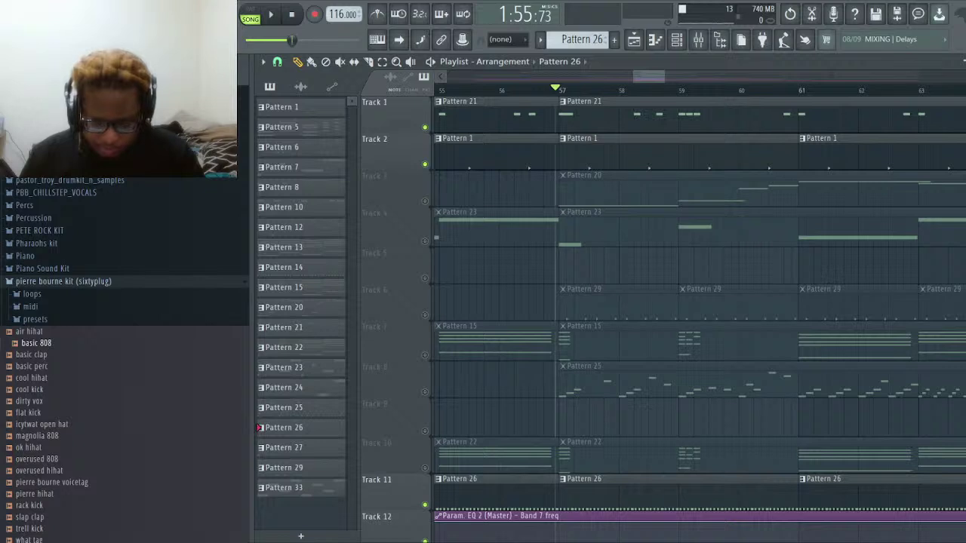
Play Tracks 1, 2 and 11 together from about bar 57, and mute all three.
click(270, 16)
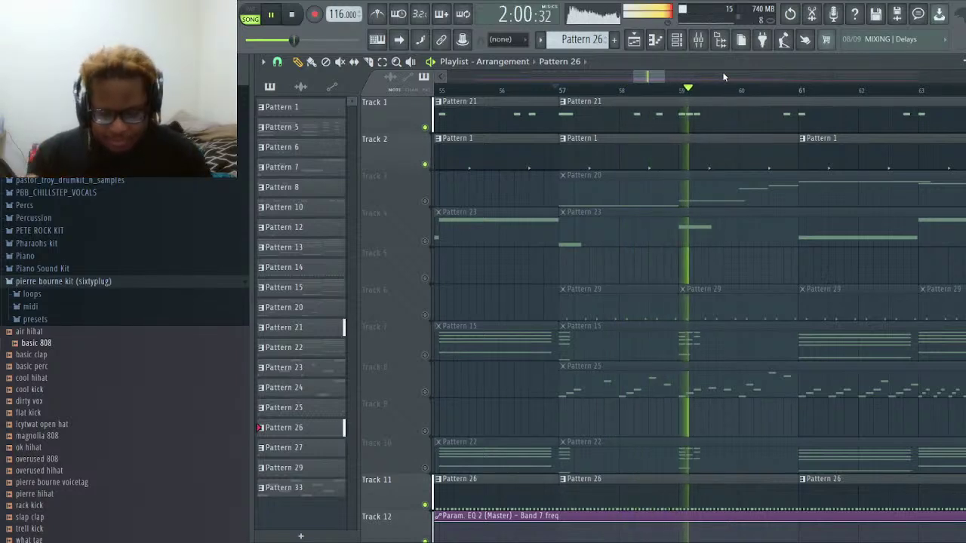
key(space)
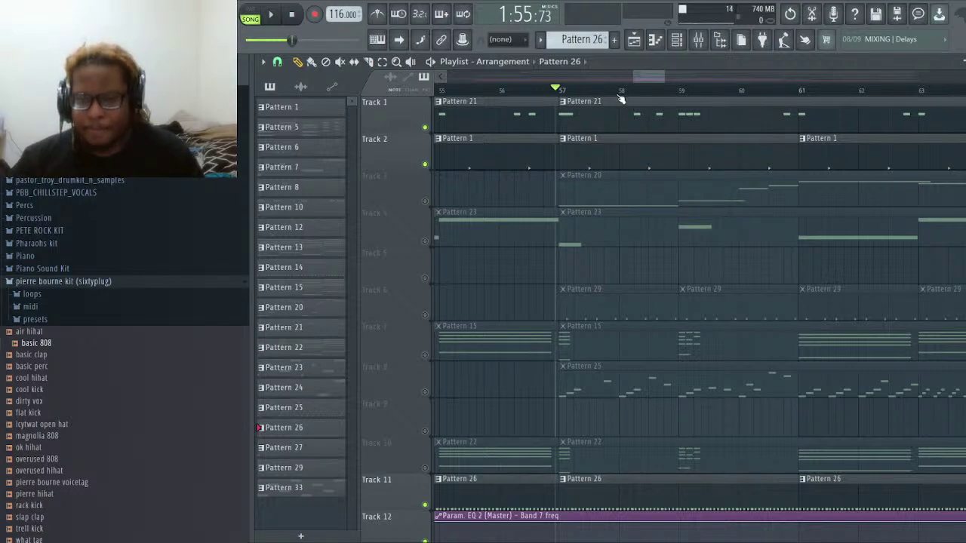
click(425, 505)
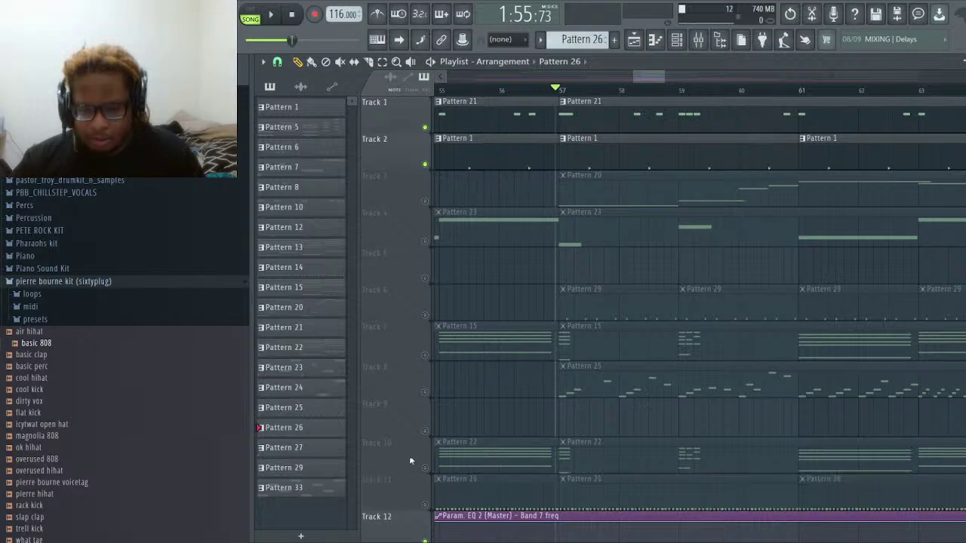
click(424, 164)
click(425, 127)
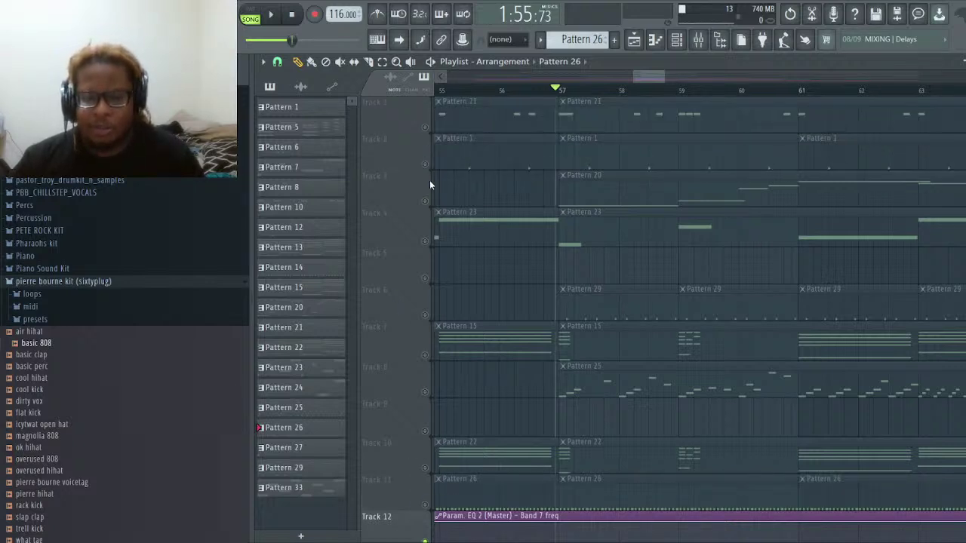
Unmute Track 3 and play its FX (14)_2 clip from about bar 21.
scroll(564, 84, down, 6)
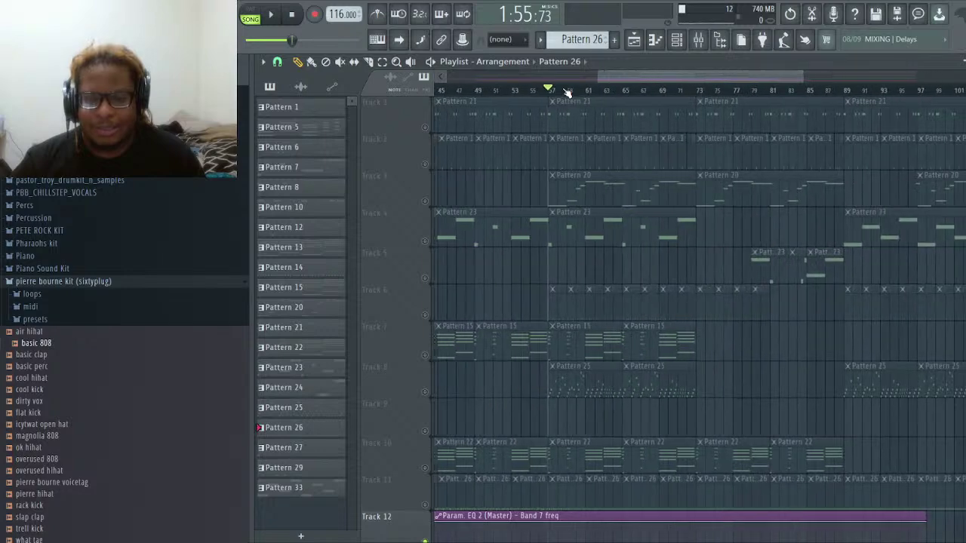
scroll(567, 92, down, 3)
scroll(536, 98, up, 3)
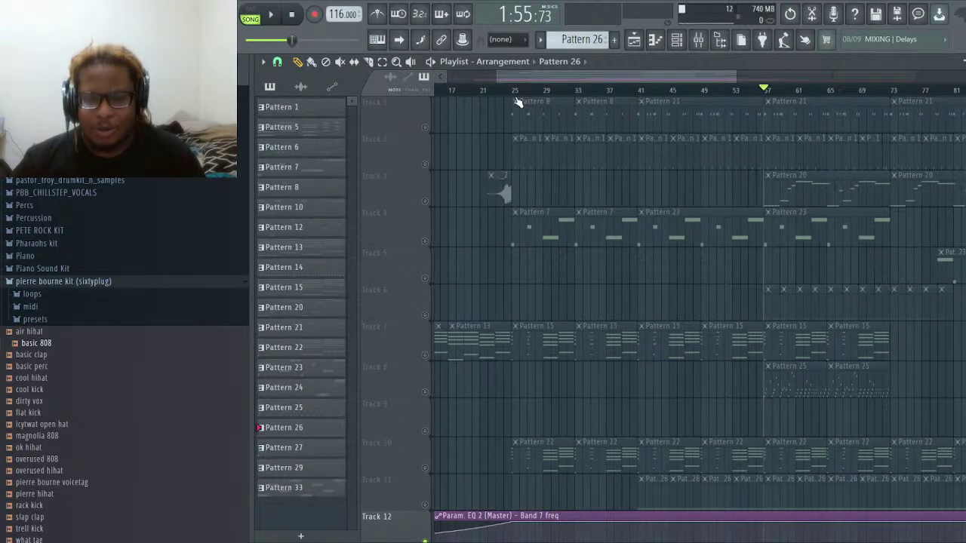
scroll(513, 95, up, 5)
click(518, 89)
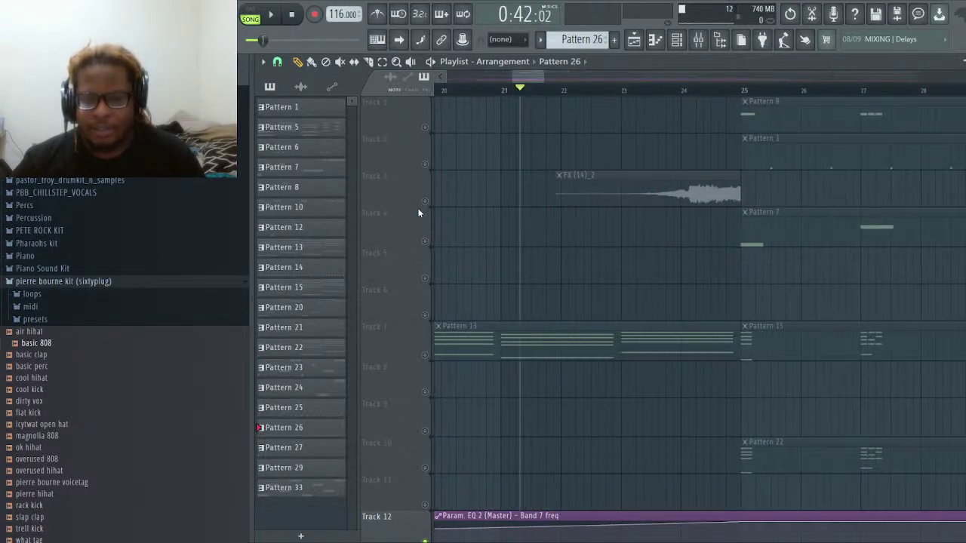
click(425, 202)
click(269, 14)
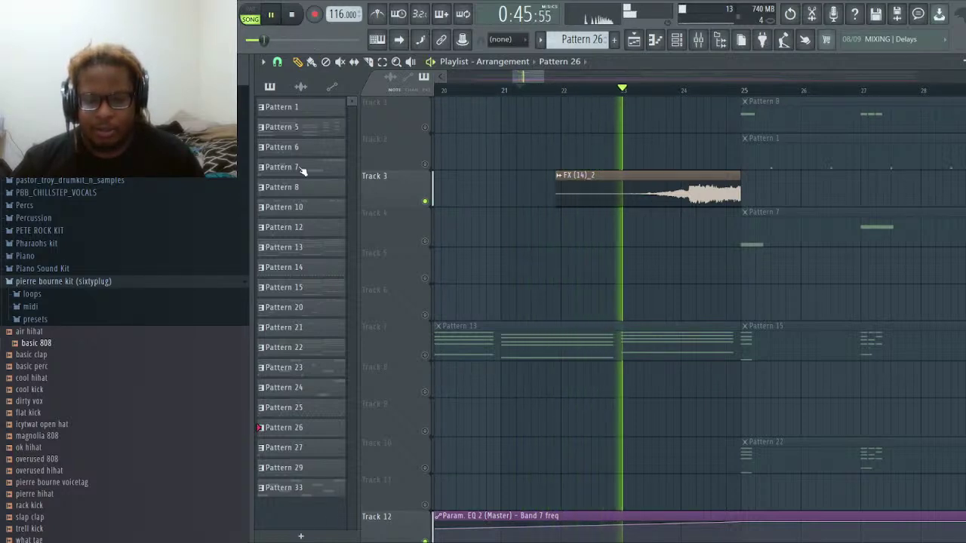
click(276, 17)
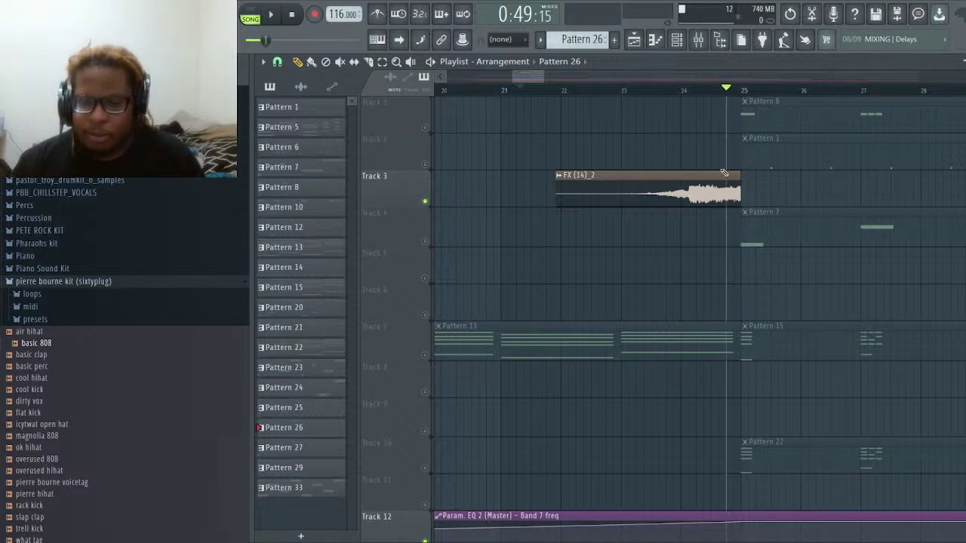
Replay the end of the FX (14)_2 clip from about bar 23, and mute Track 3.
scroll(777, 95, down, 4)
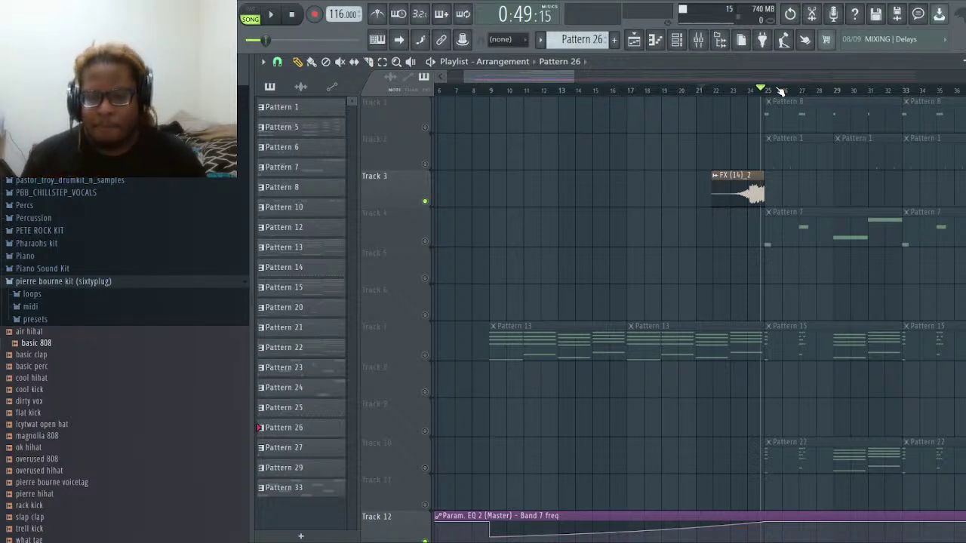
click(737, 87)
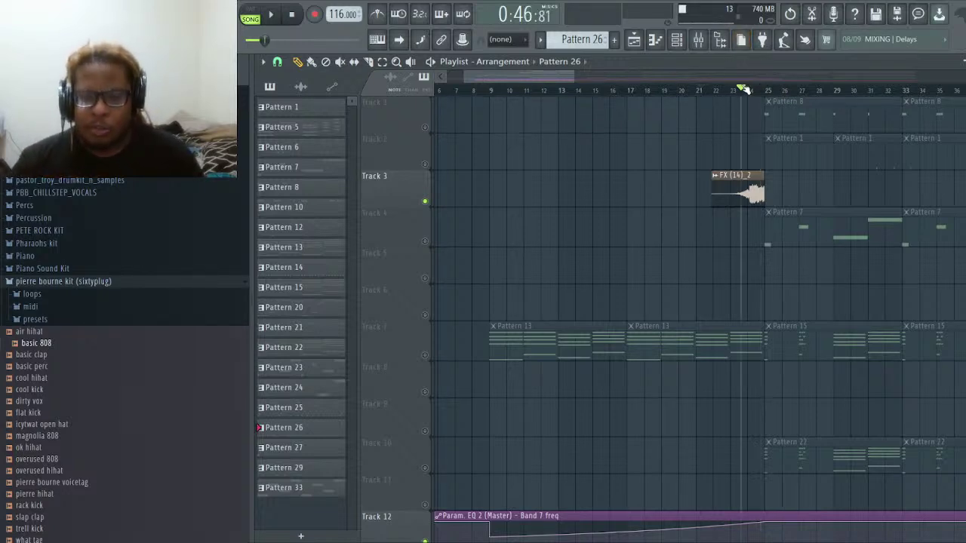
key(space)
click(271, 14)
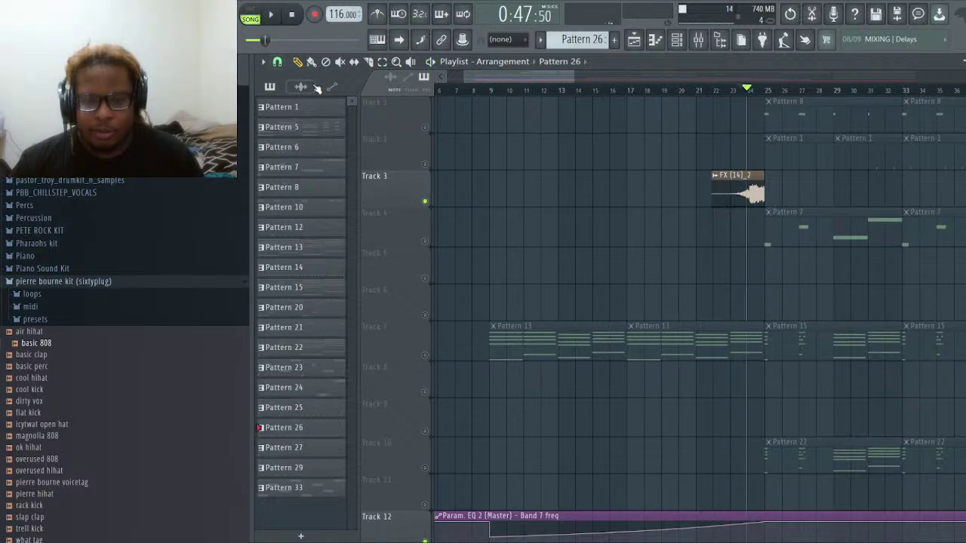
click(425, 200)
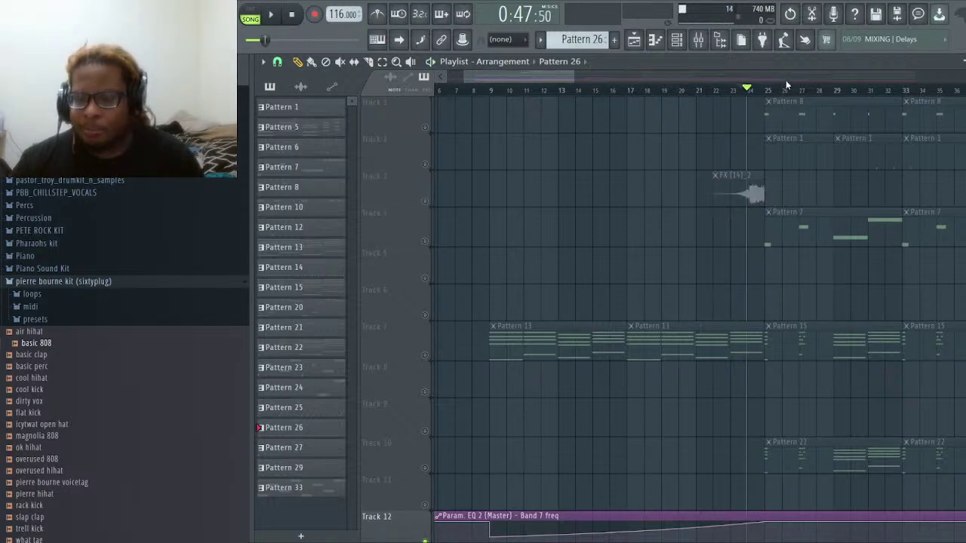
Unmute Track 4 and briefly play it from just before Pattern 7 starts.
scroll(786, 80, down, 5)
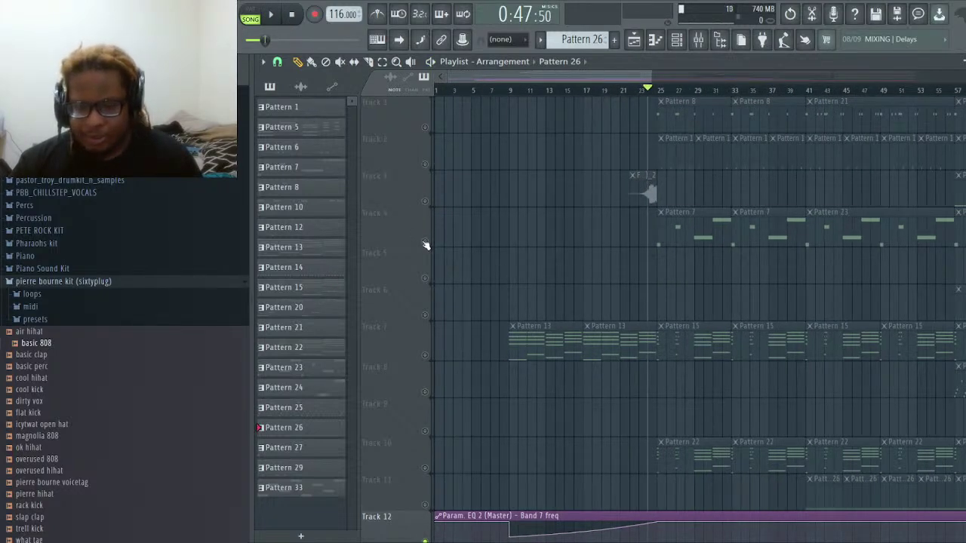
click(425, 242)
click(275, 18)
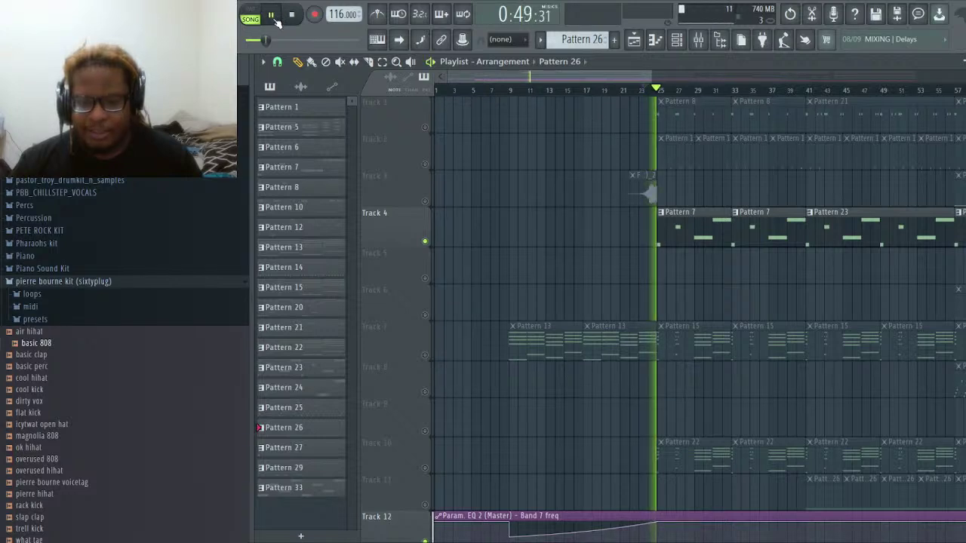
click(276, 21)
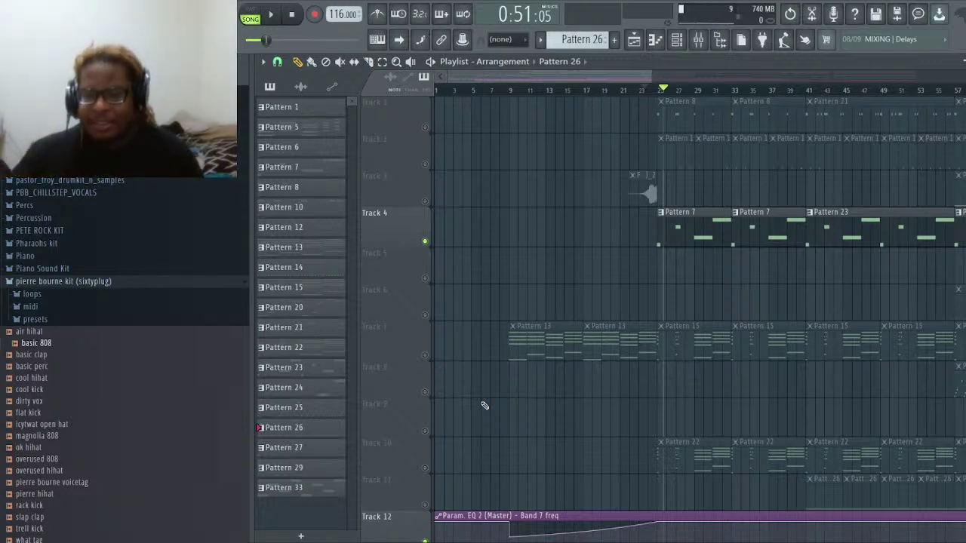
Return the playhead to just before bar 25 and audition Track 4 alone through its Pattern 7 clips.
scroll(742, 90, down, 2)
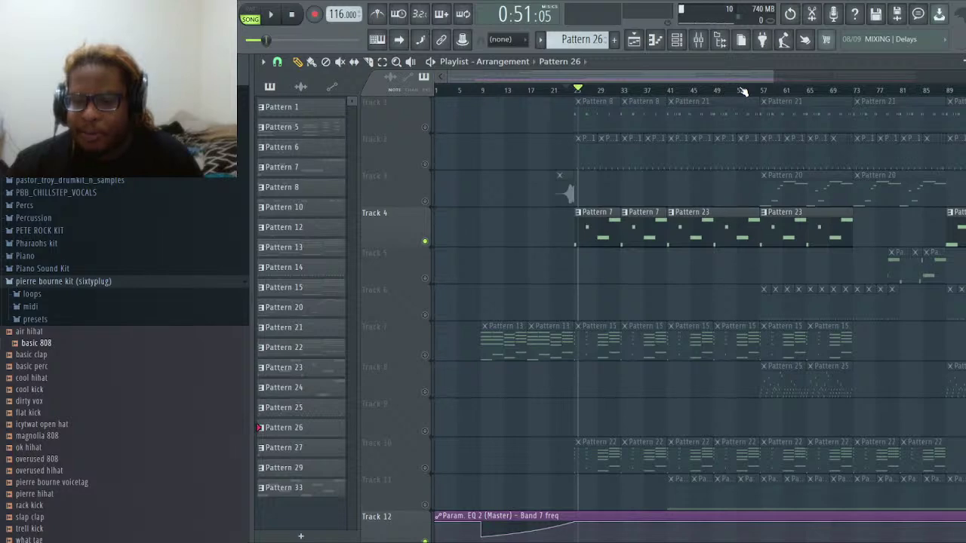
scroll(743, 90, down, 3)
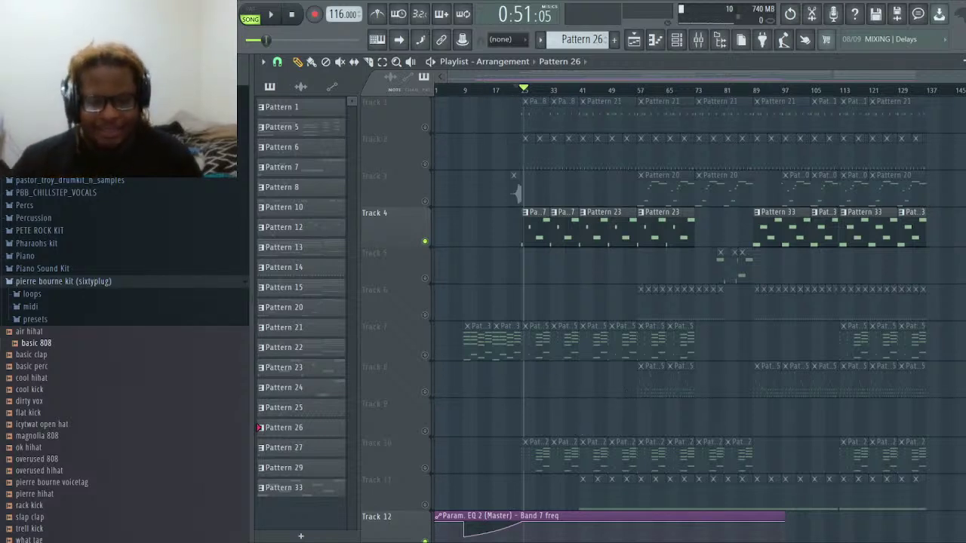
drag(523, 89, 519, 89)
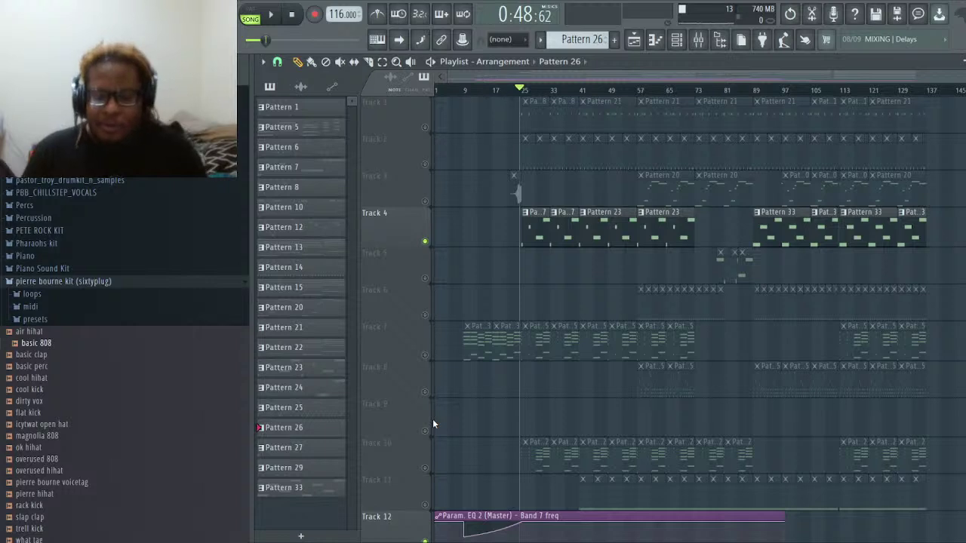
key(space)
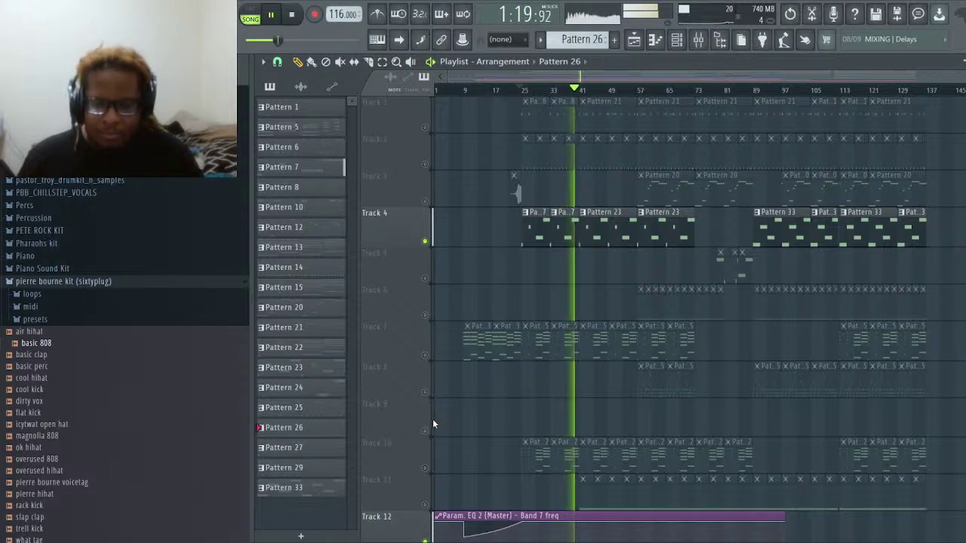
key(space)
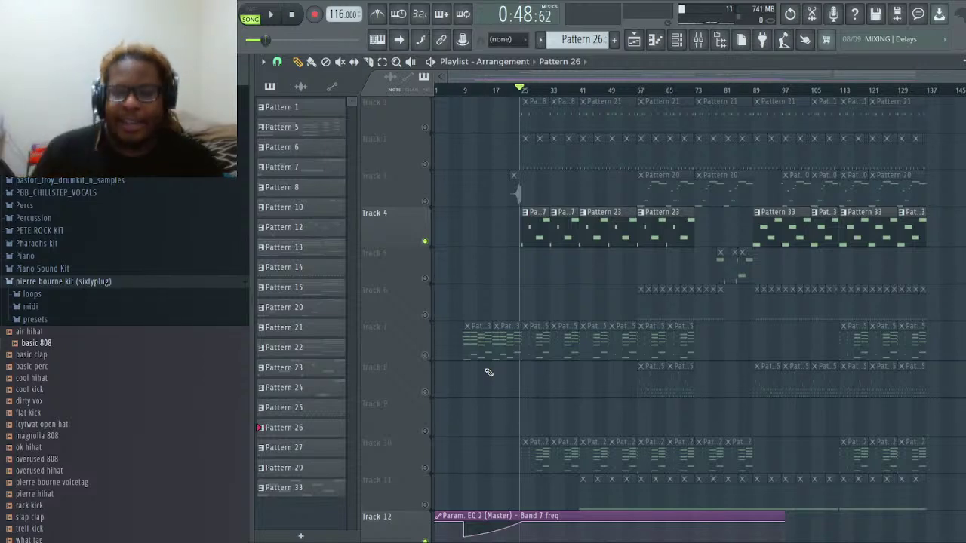
Place the playhead at about bar 40 and unmute Tracks 11, 2 and 1 alongside Track 4.
scroll(581, 92, up, 1)
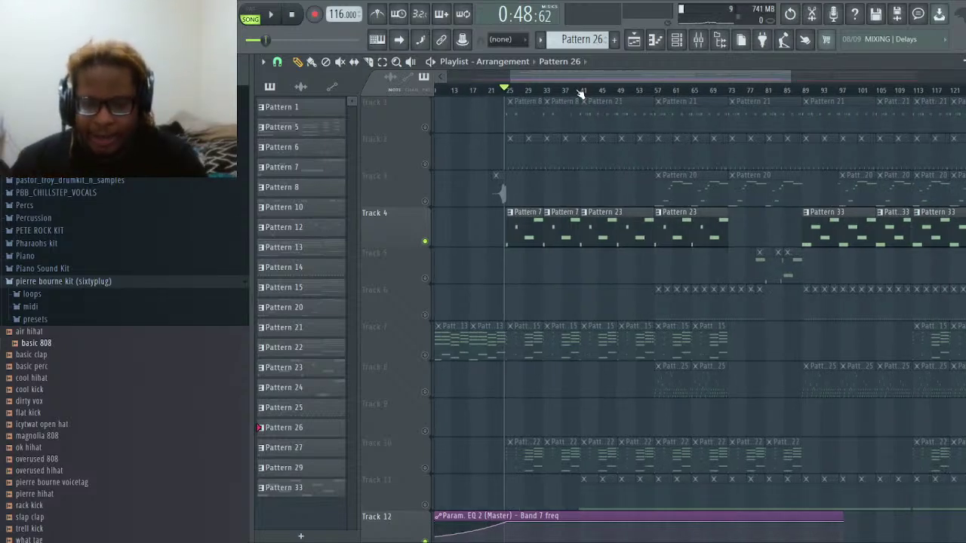
scroll(580, 92, up, 2)
click(577, 90)
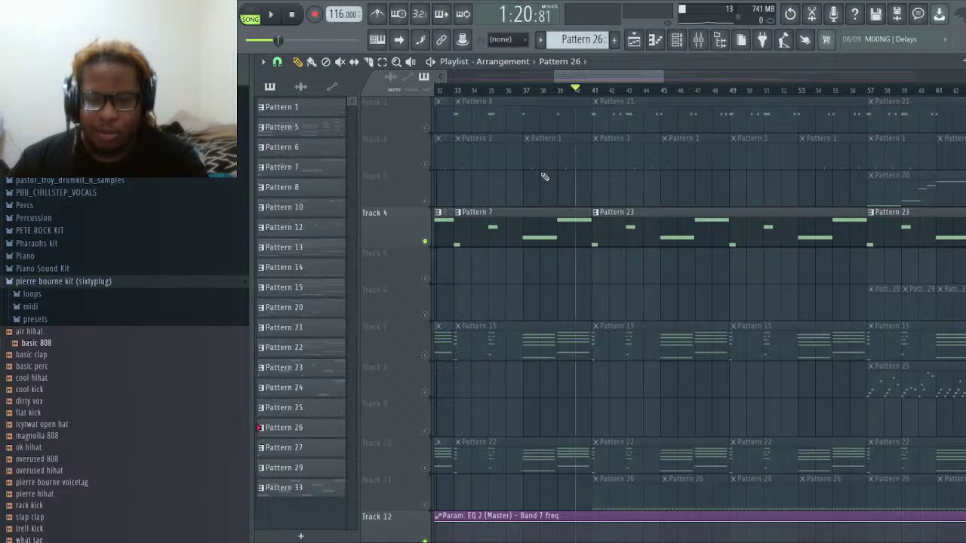
click(425, 505)
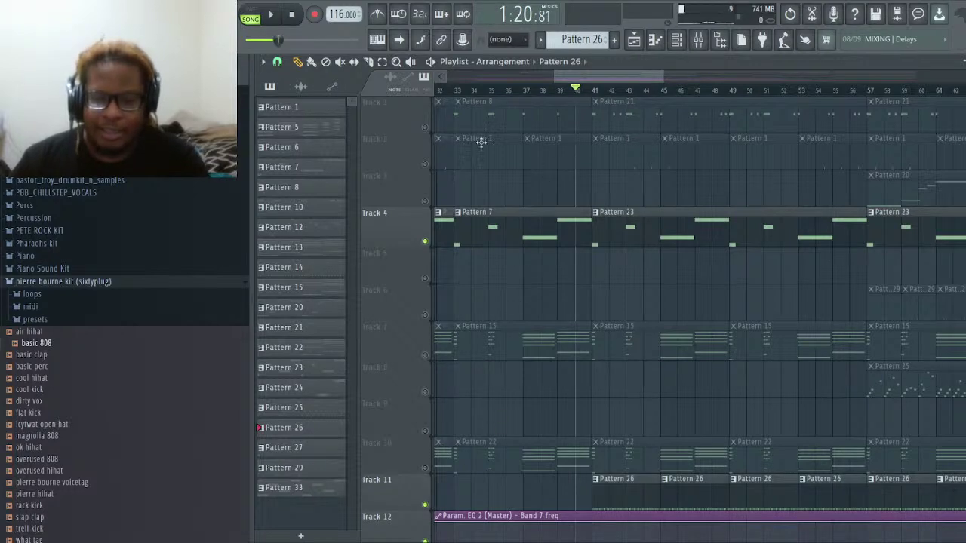
click(425, 164)
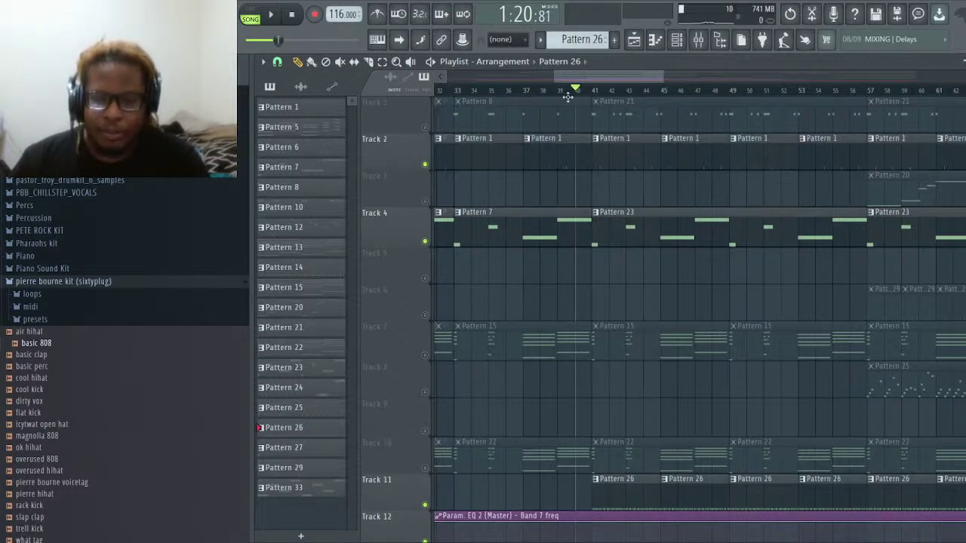
click(424, 127)
Compare the clips of Tracks 1, 2, 4 and 11 around bar 41, and play them together from about bar 40.
scroll(578, 101, up, 3)
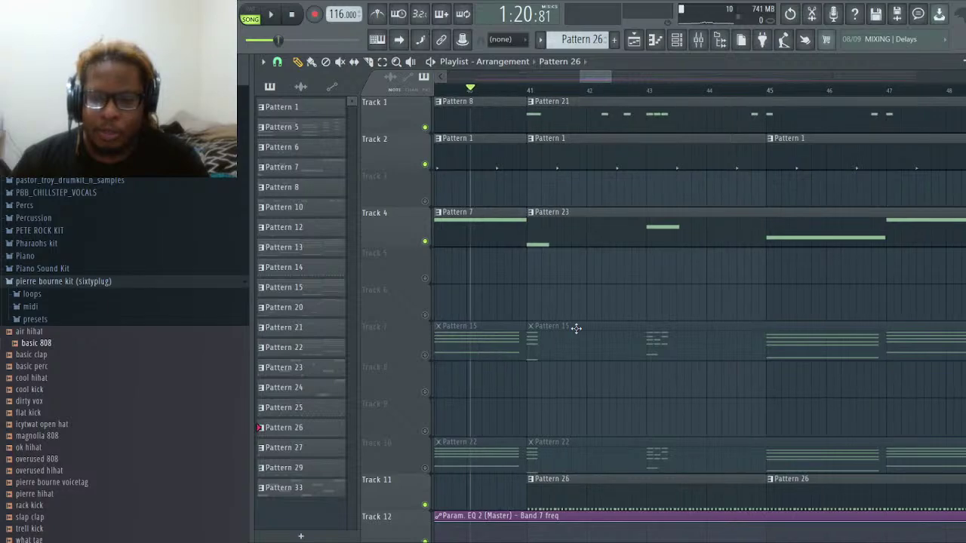
scroll(558, 100, up, 2)
scroll(560, 106, up, 2)
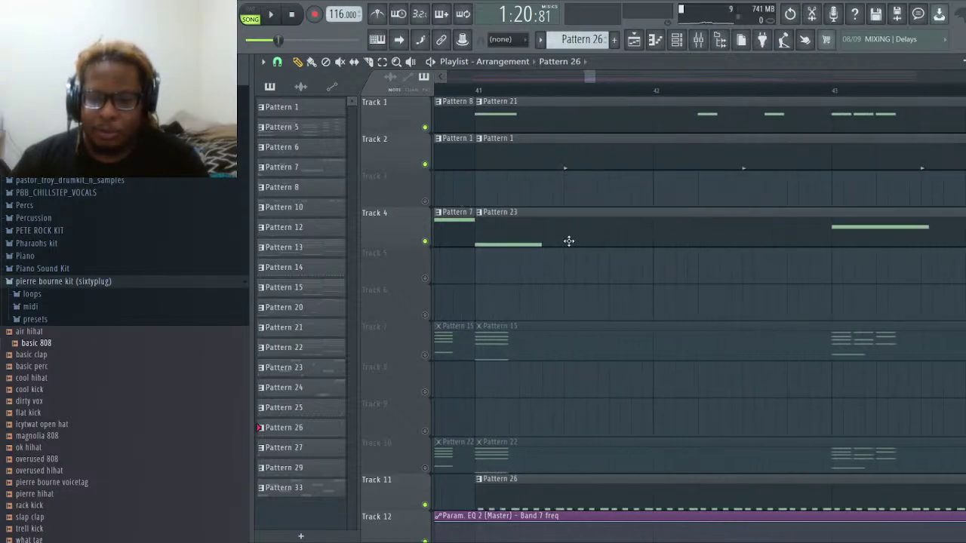
scroll(738, 92, down, 3)
scroll(738, 92, down, 6)
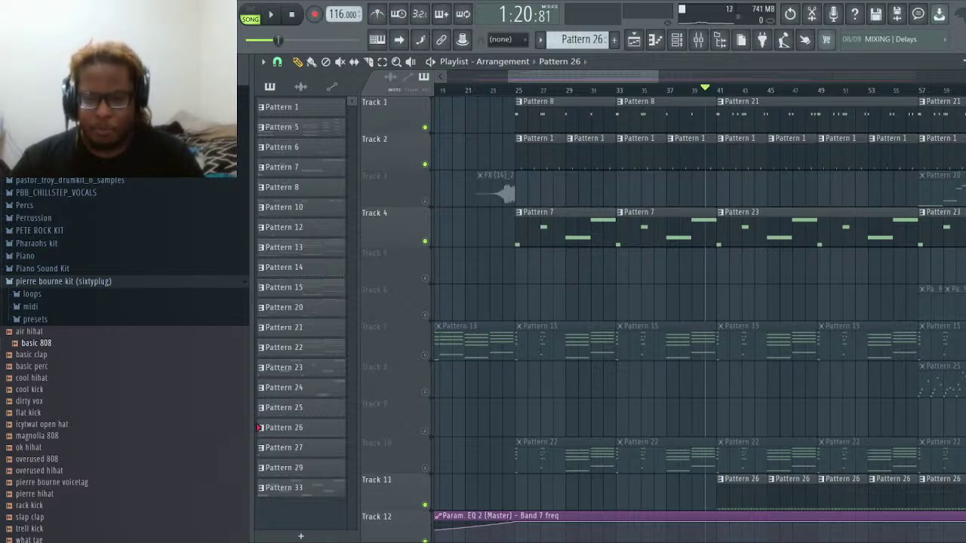
scroll(729, 95, down, 3)
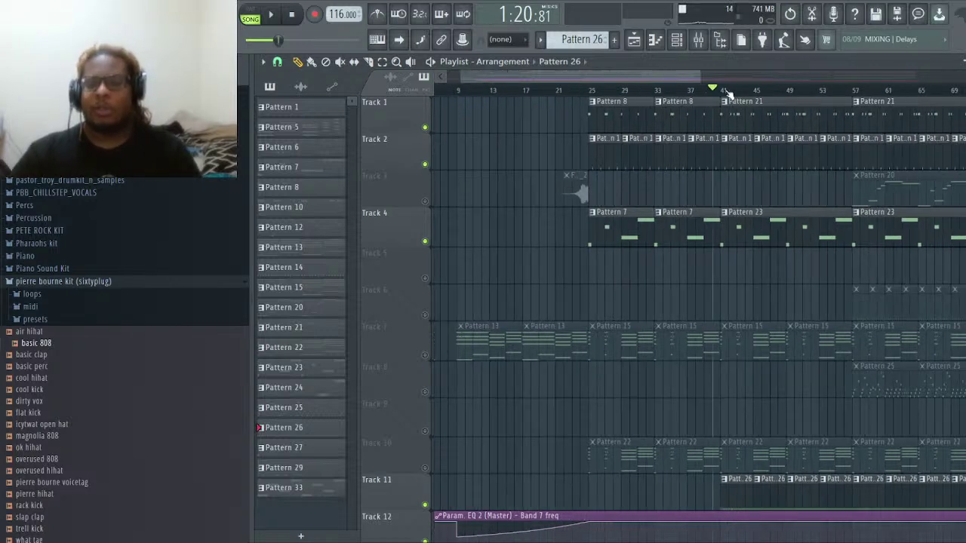
key(space)
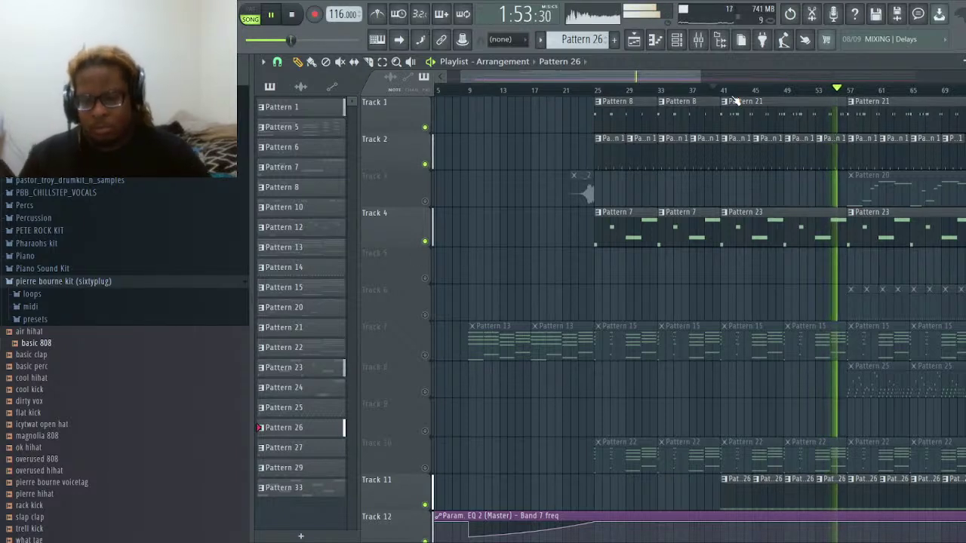
key(space)
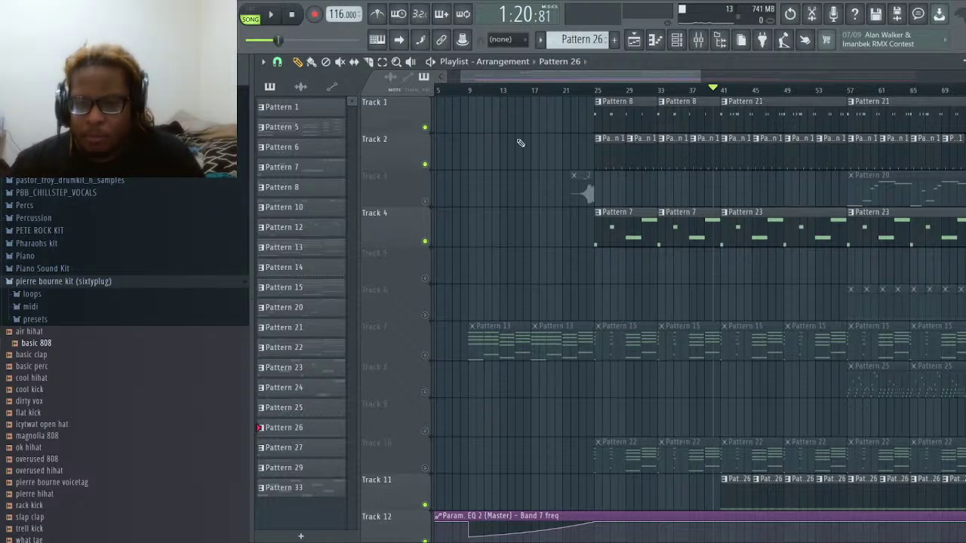
Solo Track 7 and play its Pattern 13 chords from about bar 9.
scroll(631, 92, up, 5)
scroll(630, 92, down, 2)
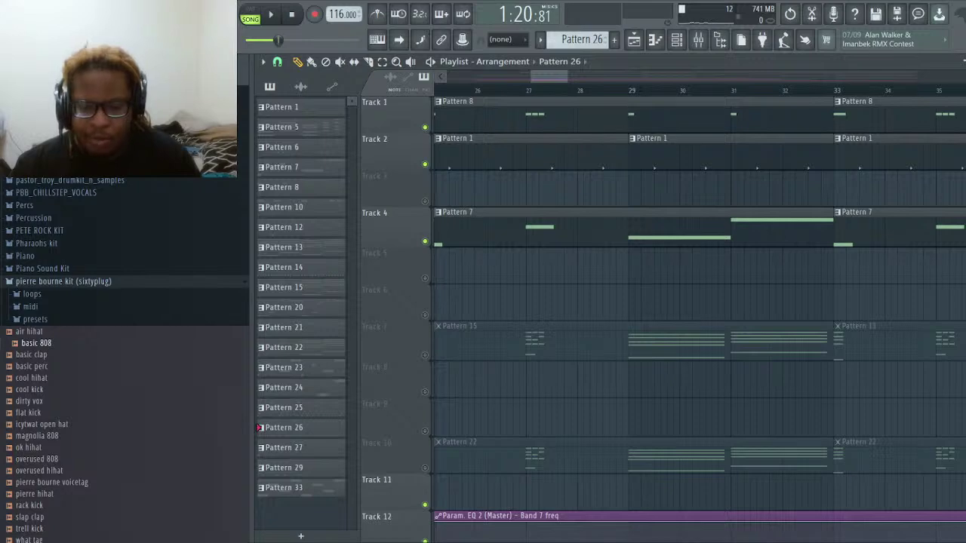
scroll(640, 90, down, 10)
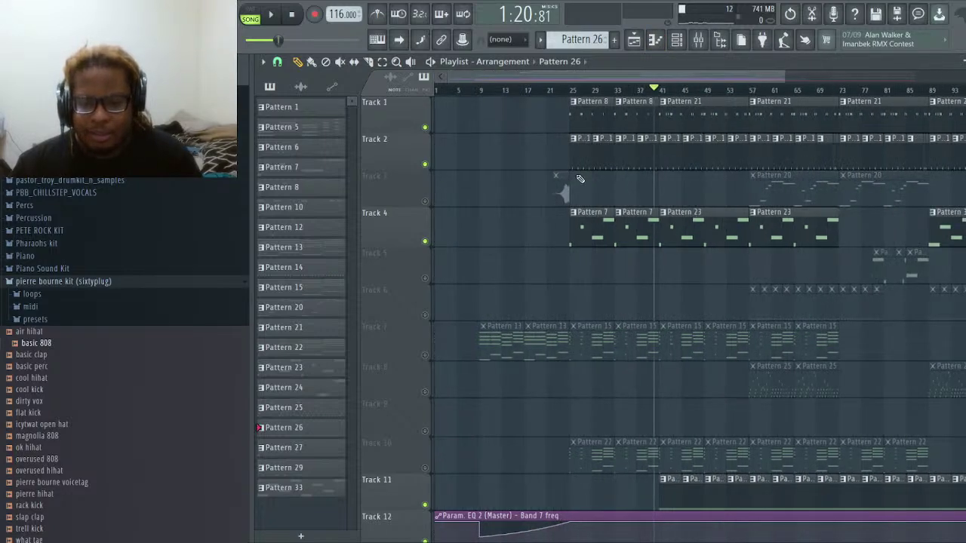
ctrl+click(425, 356)
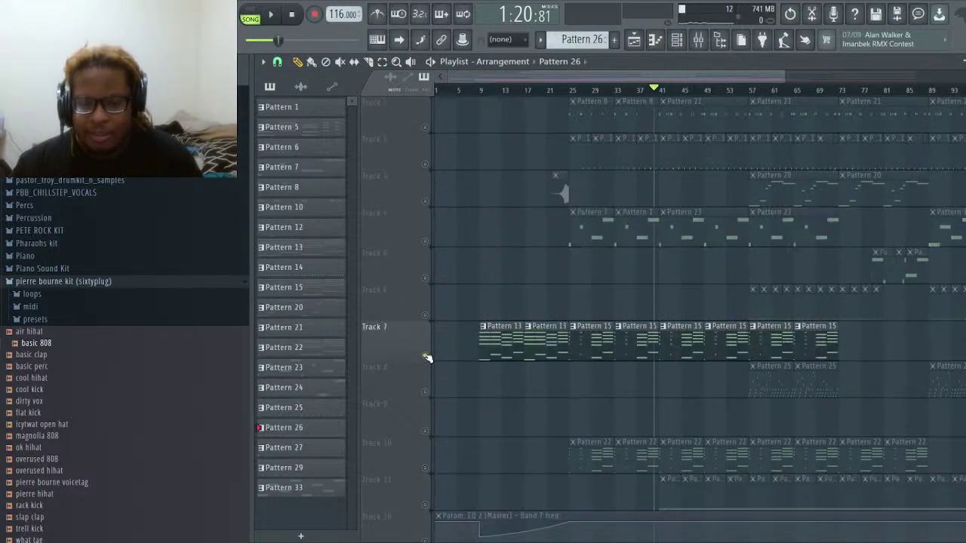
click(478, 90)
key(space)
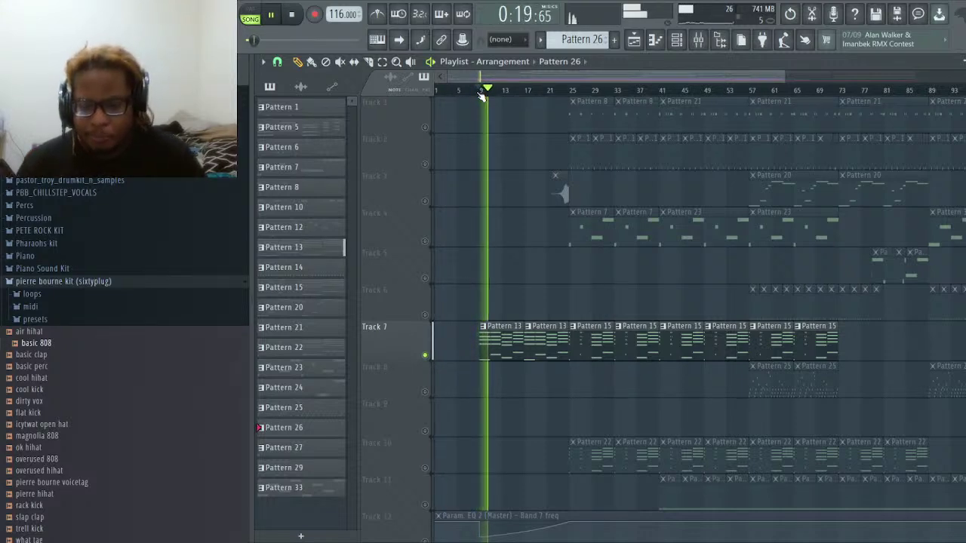
Restart playback from about bar 9 and audition Track 7 alone through its Pattern 13 clips.
key(space)
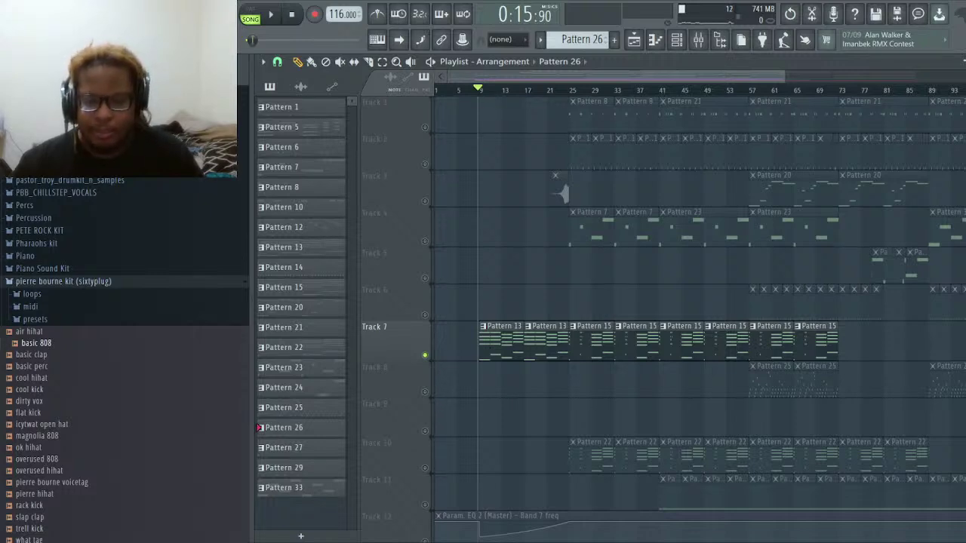
key(space)
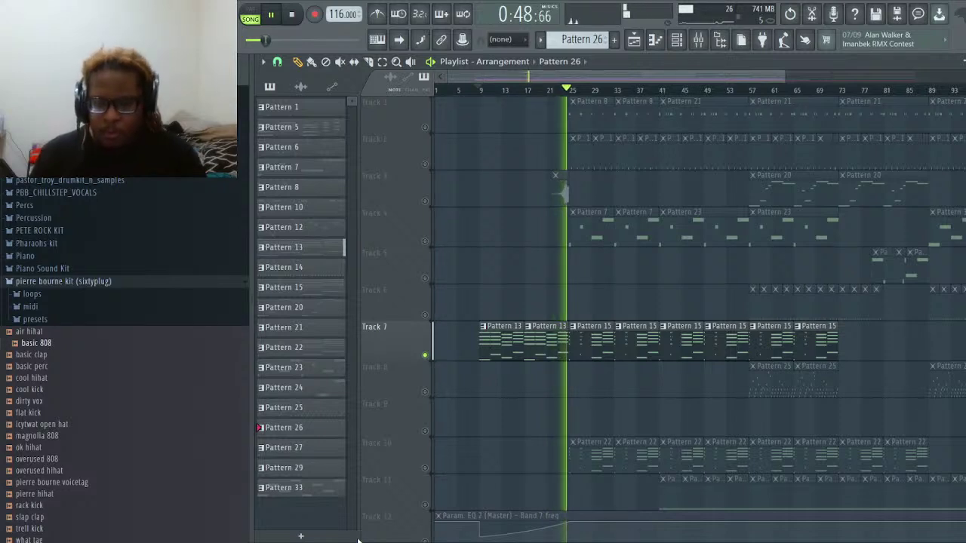
key(space)
Unmute the Param. EQ 2 Band 7 freq automation on Track 12 and play it with Track 7 from about bar 9.
scroll(363, 466, down, 2)
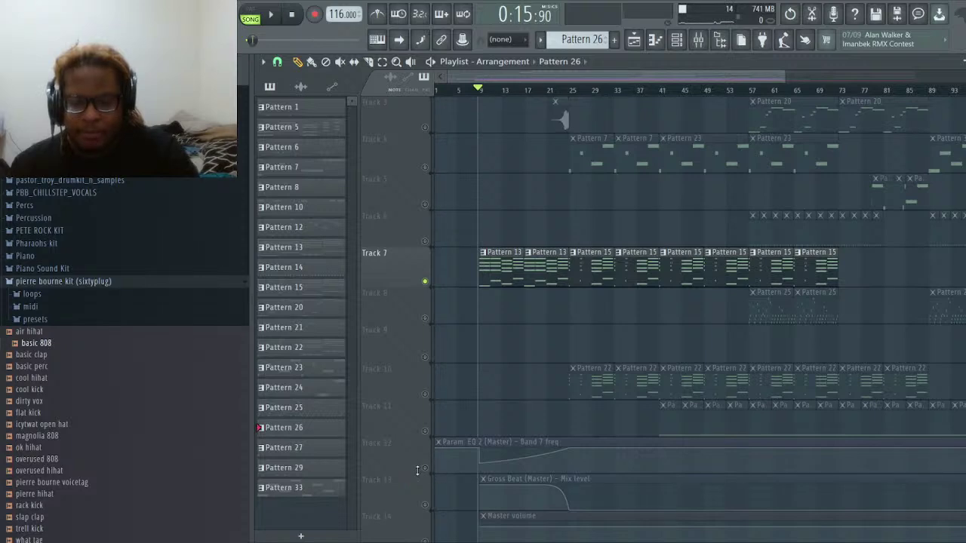
key(space)
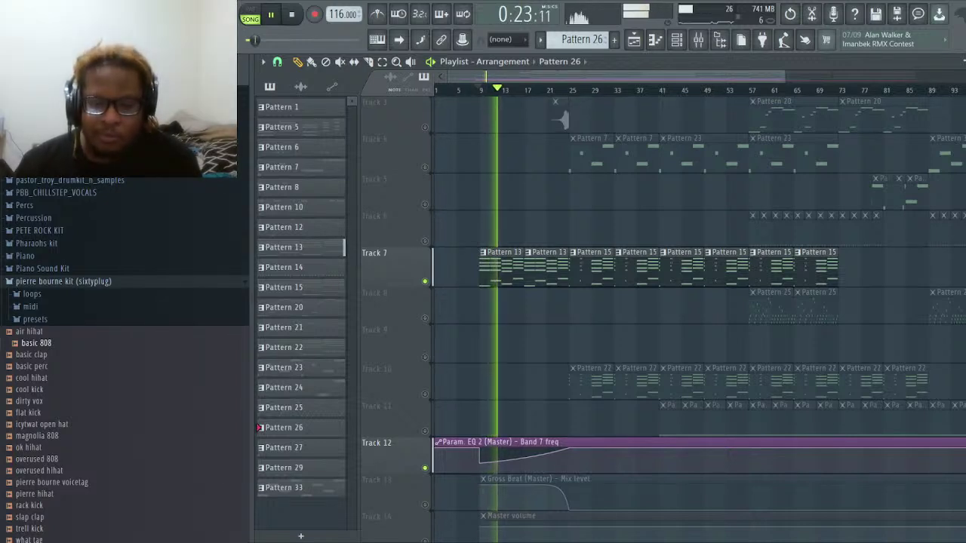
key(space)
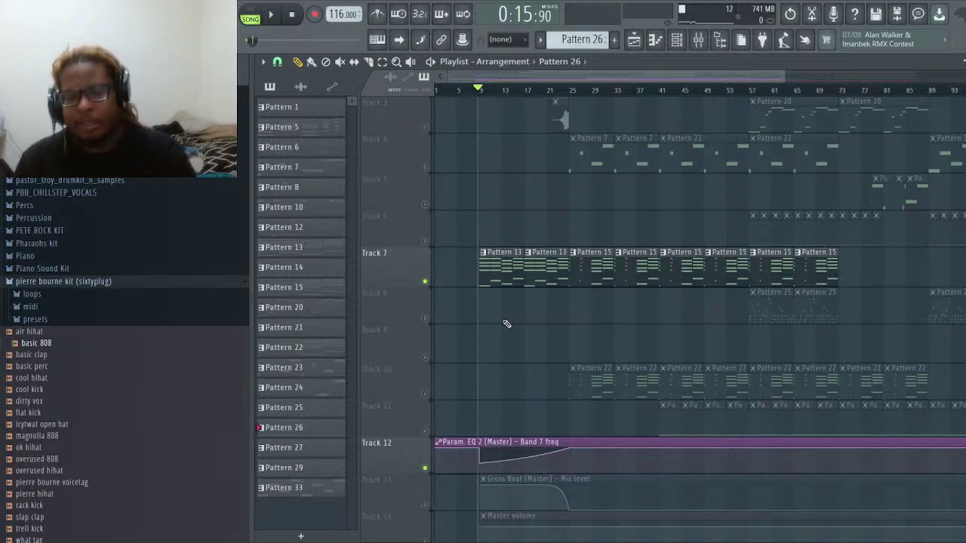
Play Tracks 7 and 12 again from about bar 9, unmuting Track 4 around bar 44 and listening until bar 57.
key(space)
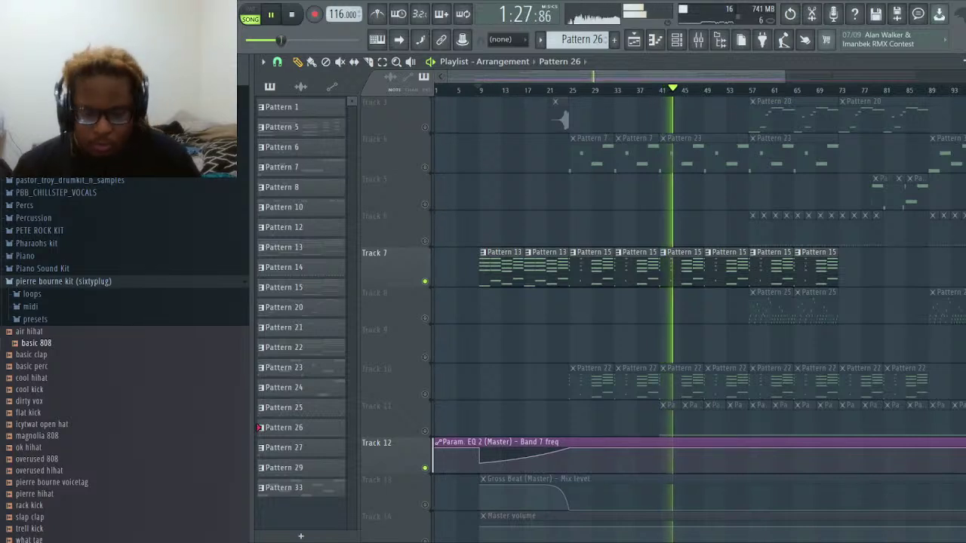
scroll(735, 89, up, 2)
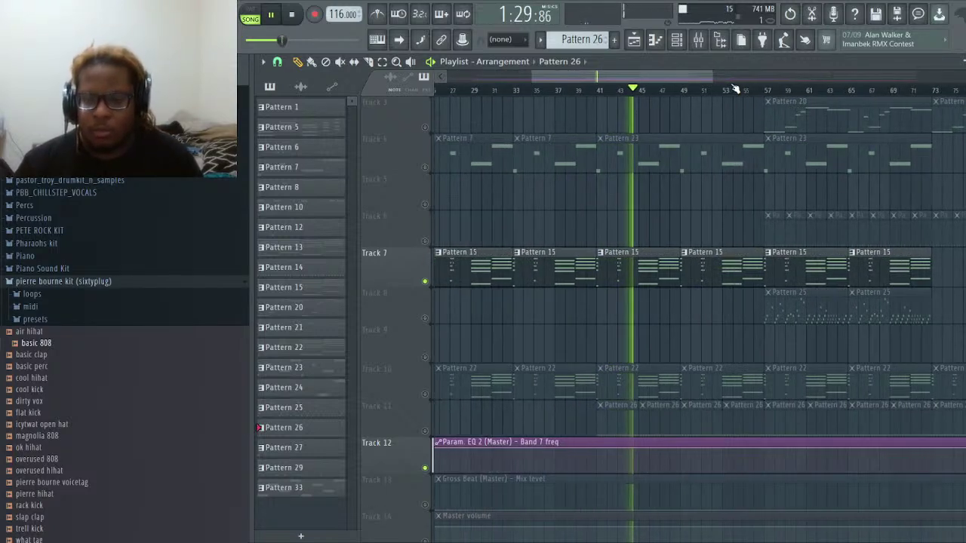
click(424, 168)
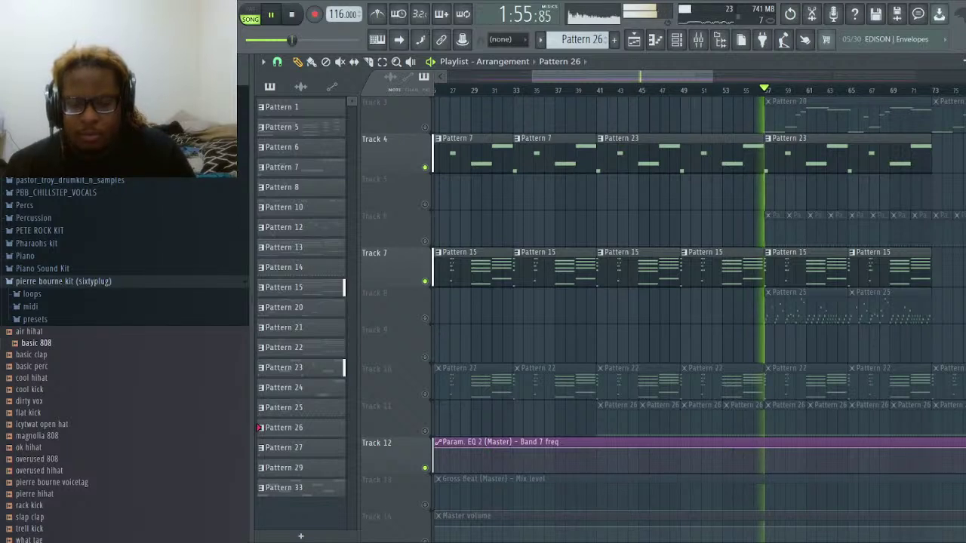
key(space)
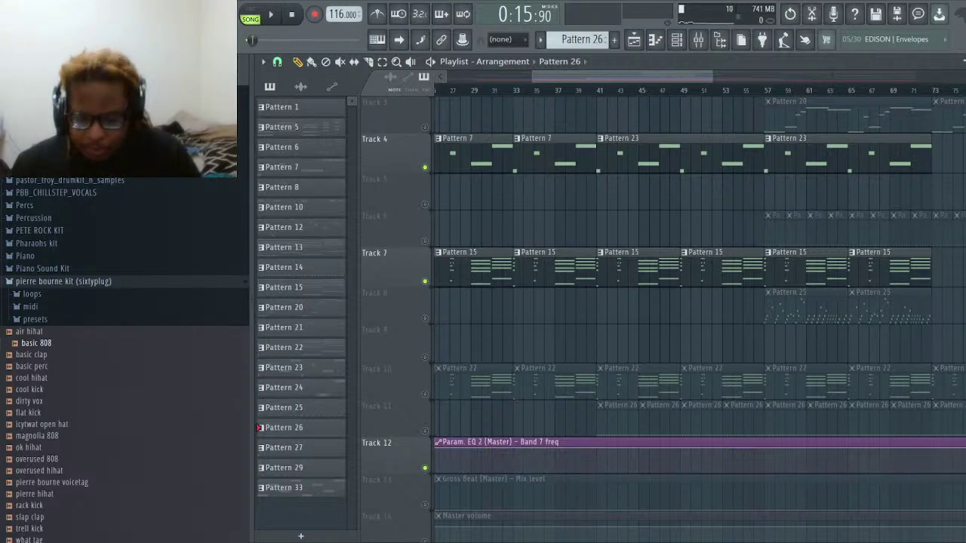
Place the playhead at bar 25, where the Pattern 7 and Pattern 15 clips start.
scroll(604, 95, down, 5)
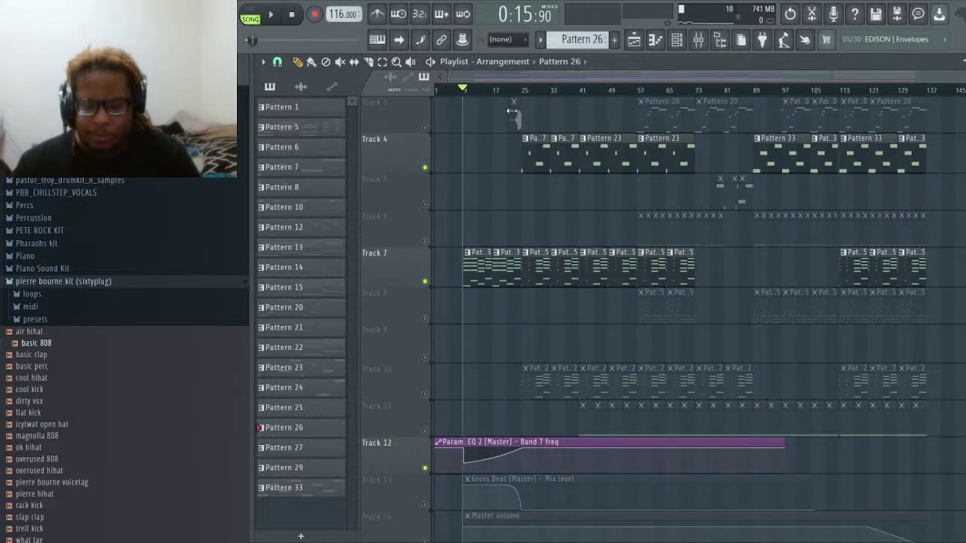
scroll(517, 111, up, 2)
scroll(526, 95, up, 3)
scroll(526, 95, up, 4)
click(520, 89)
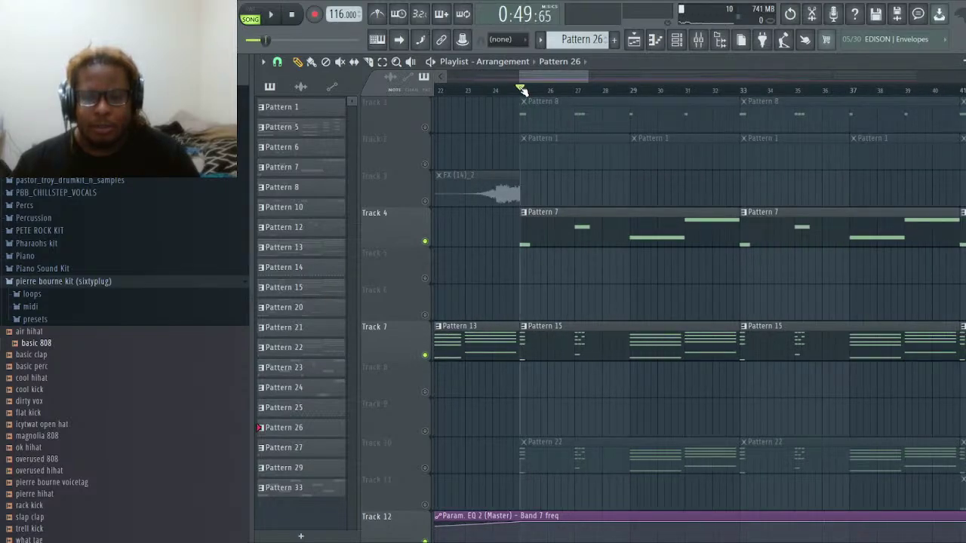
Unmute Track 10, mute Tracks 7 and 4, and audition the Pattern 22 clips from bar 25 to about bar 40.
scroll(481, 135, down, 4)
scroll(421, 114, up, 2)
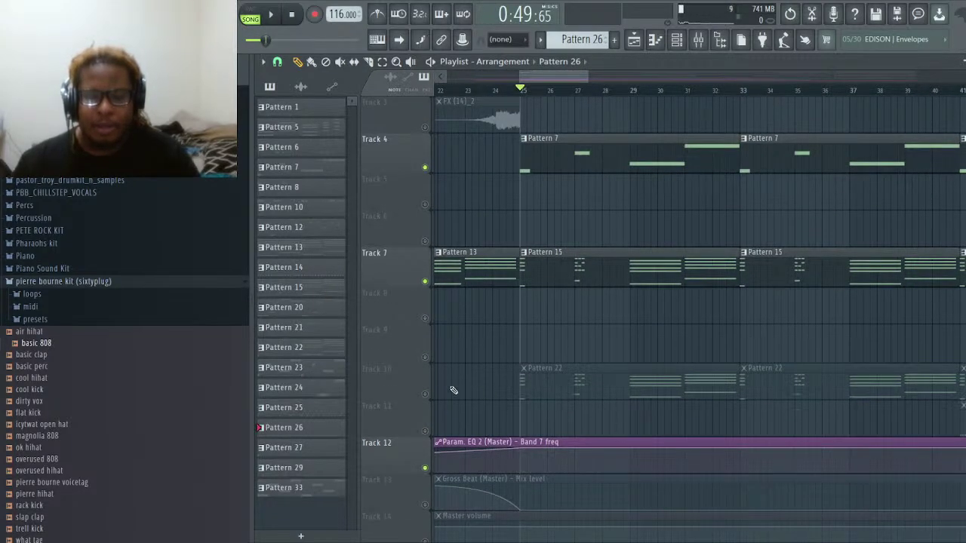
click(424, 393)
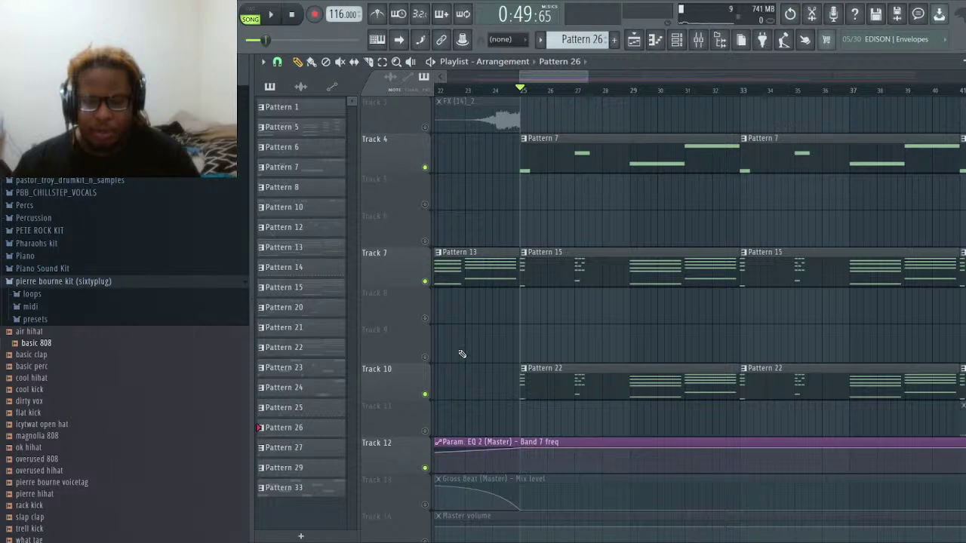
click(425, 281)
click(424, 167)
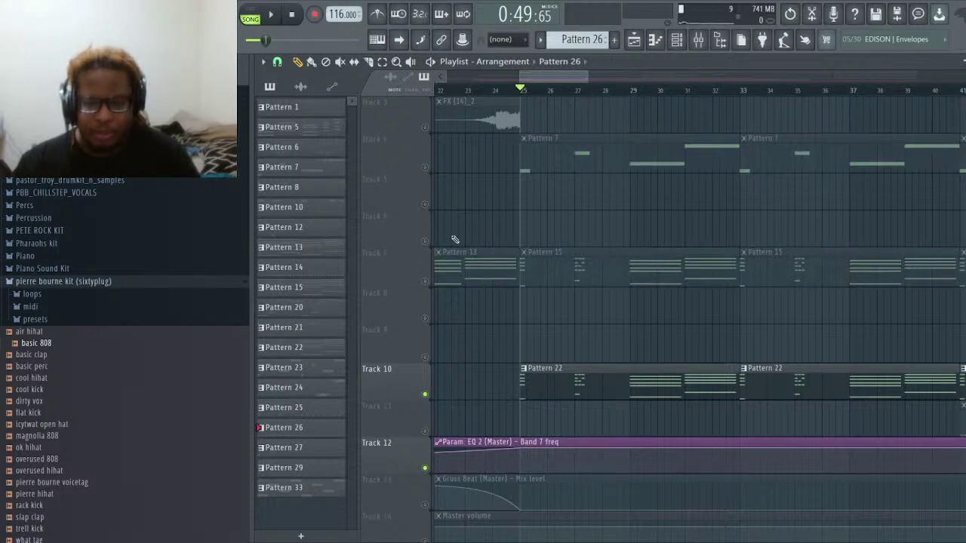
click(291, 14)
click(520, 90)
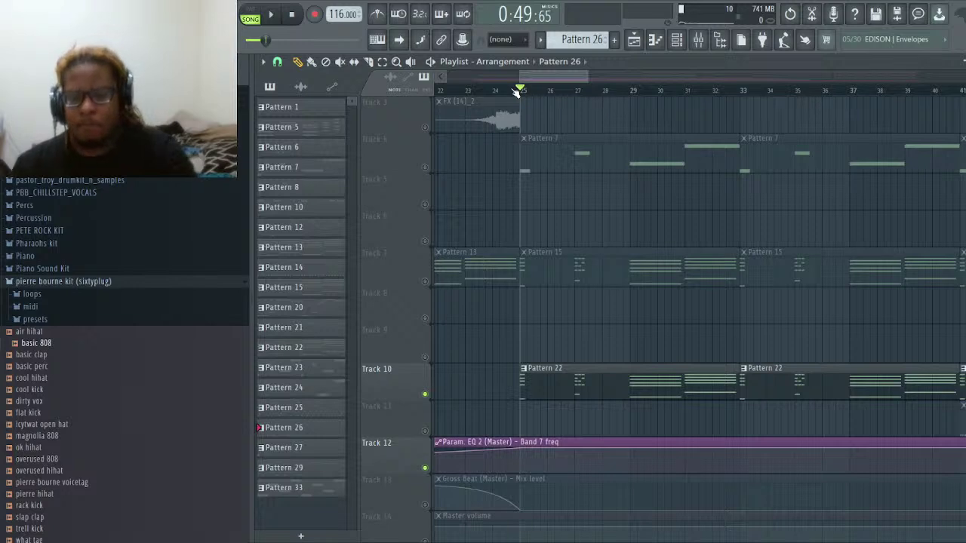
key(space)
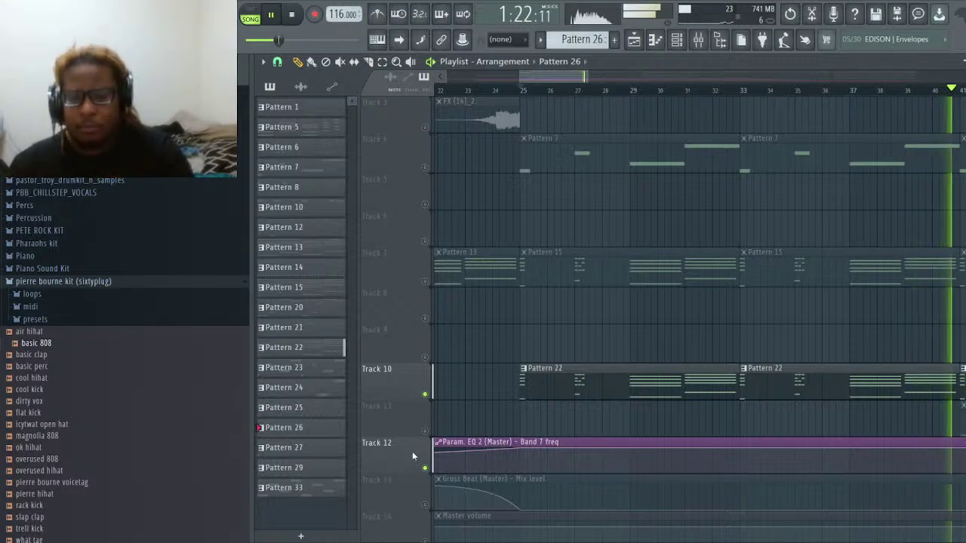
key(space)
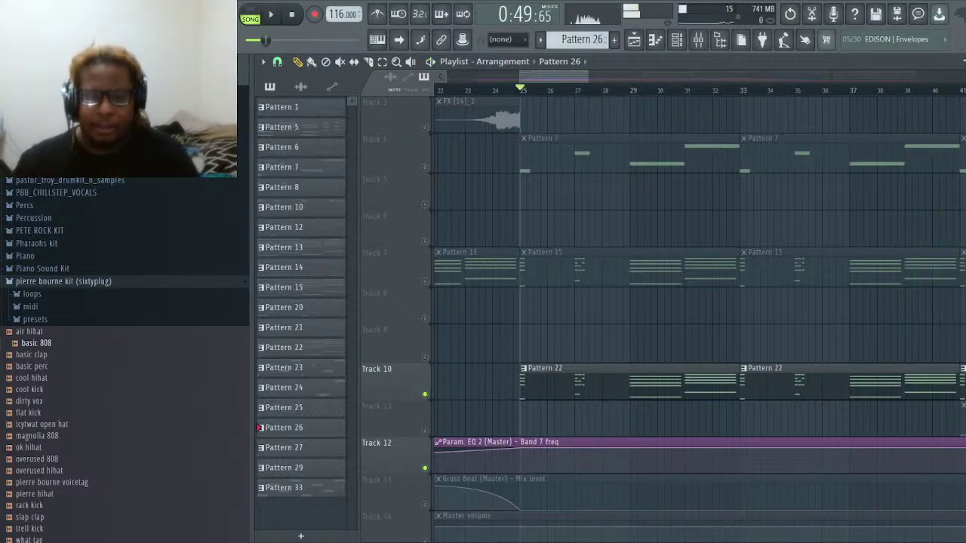
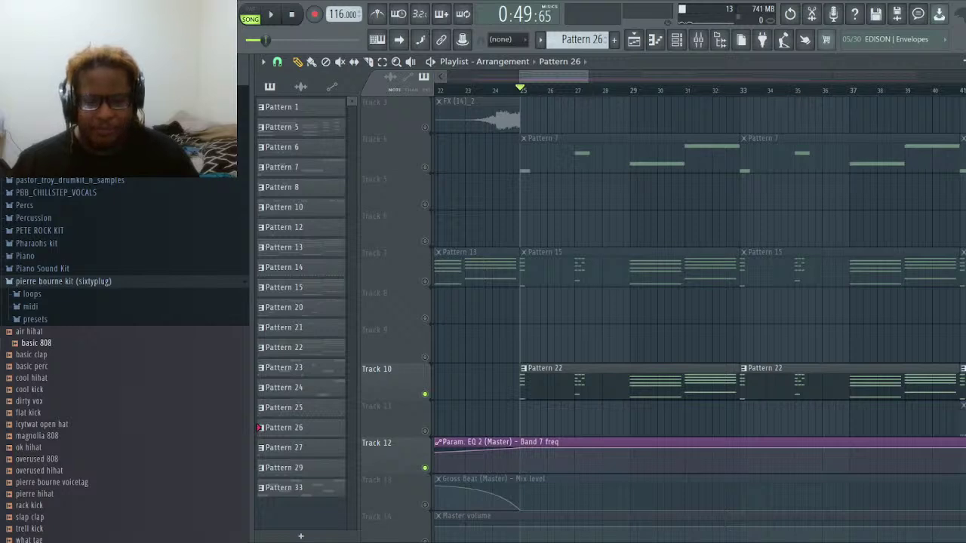
Unmute Tracks 7 and 4 and play them together with Track 10 from bar 25 to about bar 40.
click(424, 282)
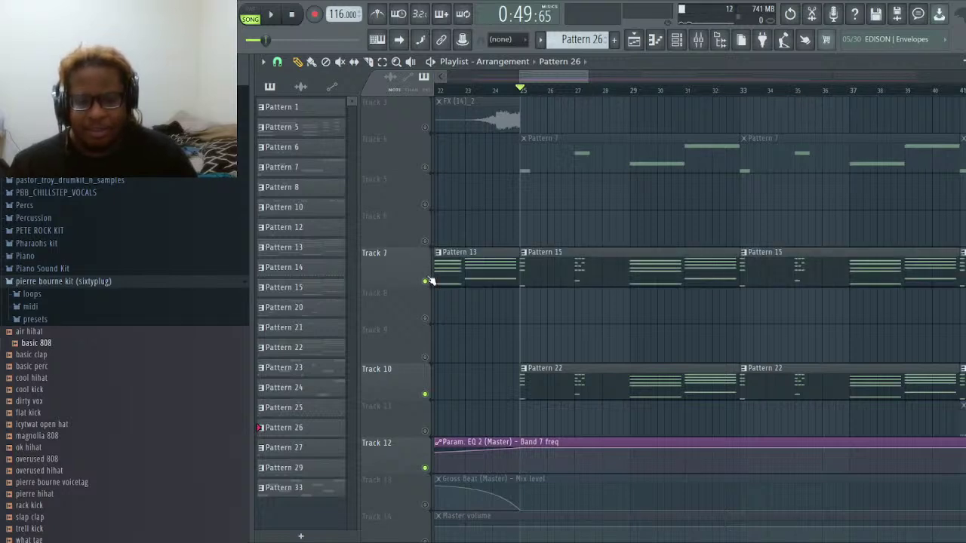
click(424, 167)
key(space)
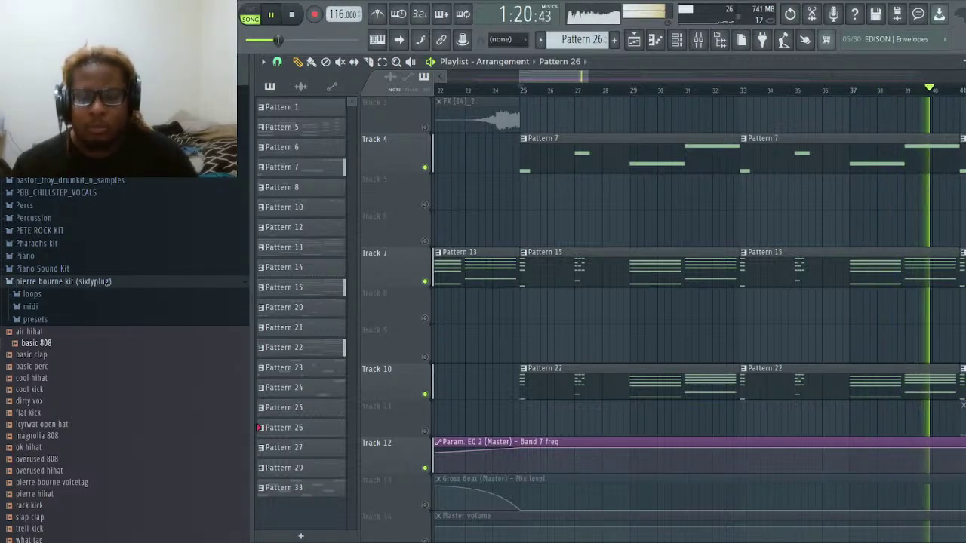
key(space)
Look over the arrangement and examine the clips on all tracks between about bars 57 and 73.
scroll(585, 94, down, 5)
scroll(585, 94, down, 1)
scroll(593, 144, up, 1)
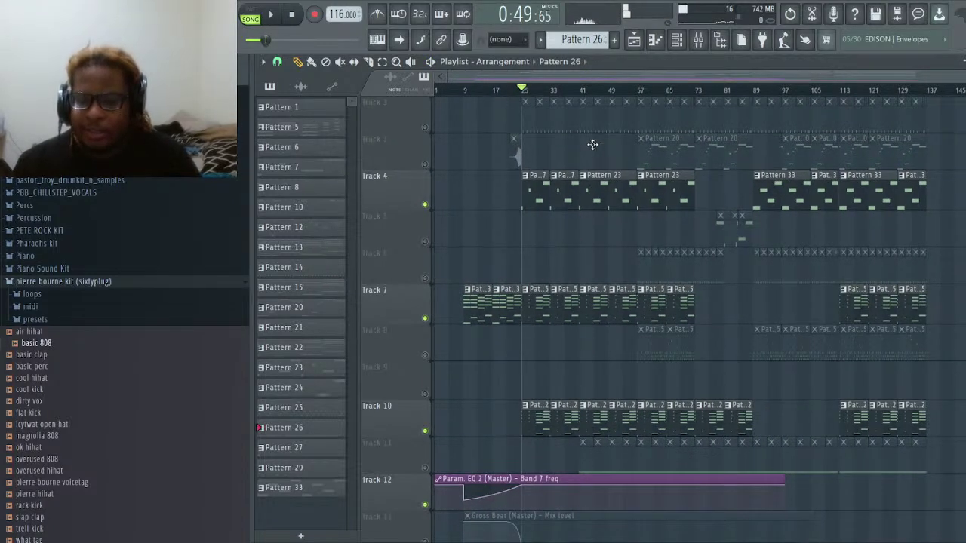
scroll(639, 95, up, 2)
scroll(638, 95, up, 4)
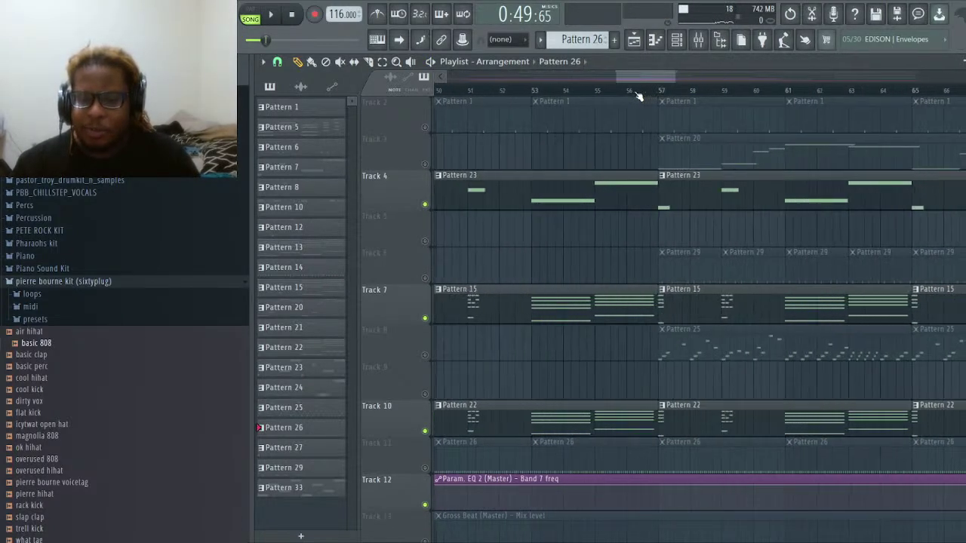
scroll(910, 95, down, 4)
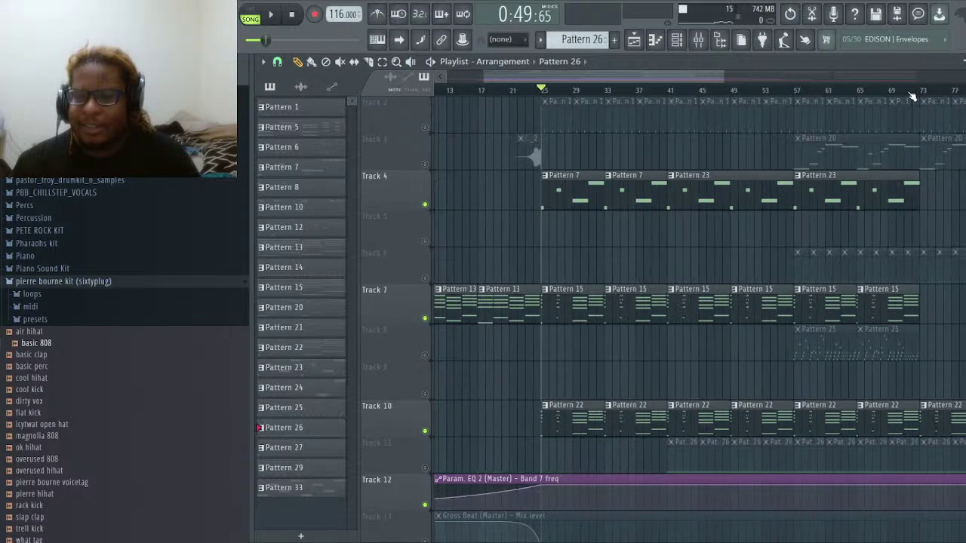
scroll(910, 97, down, 1)
scroll(910, 97, down, 1)
scroll(721, 93, up, 5)
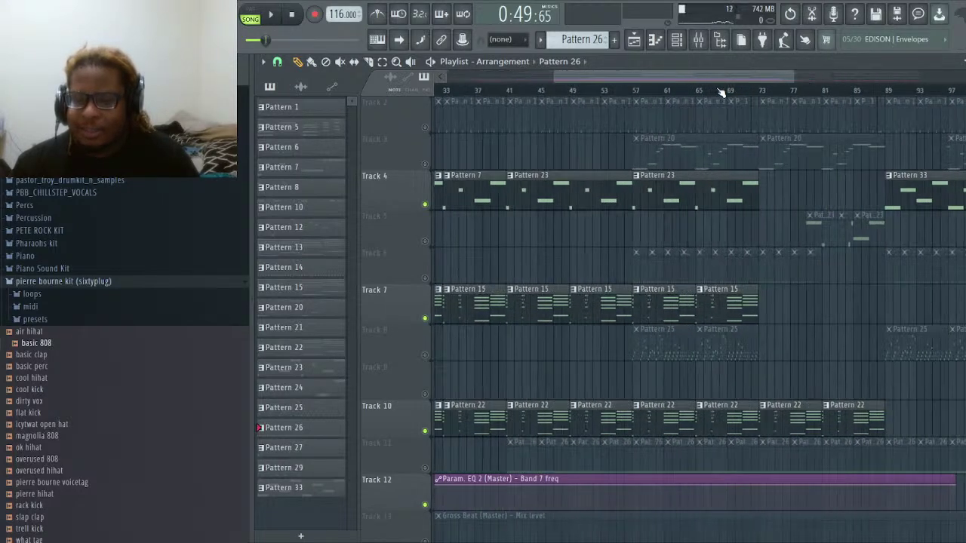
Mute Tracks 10, 7 and 4, keeping only the EQ automation on Track 12 active.
click(425, 431)
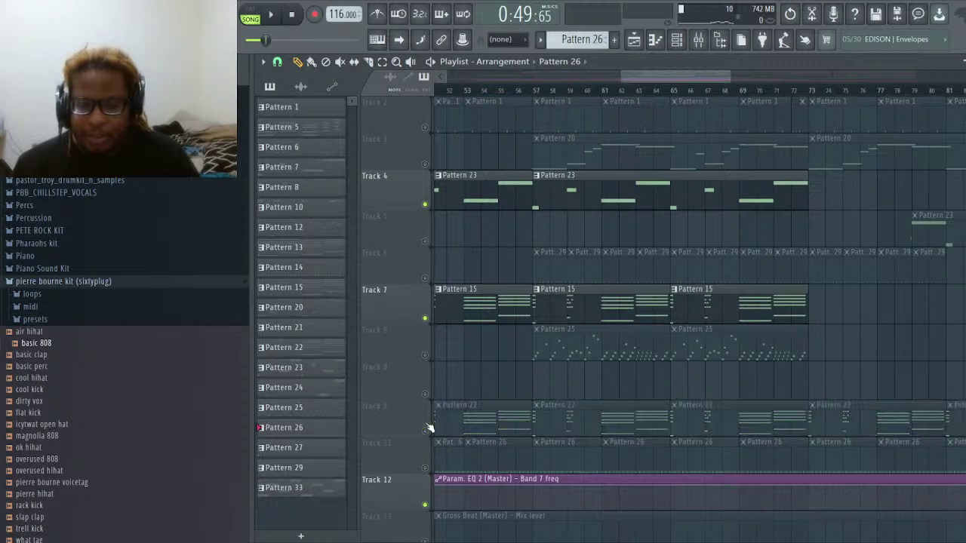
click(425, 318)
click(424, 203)
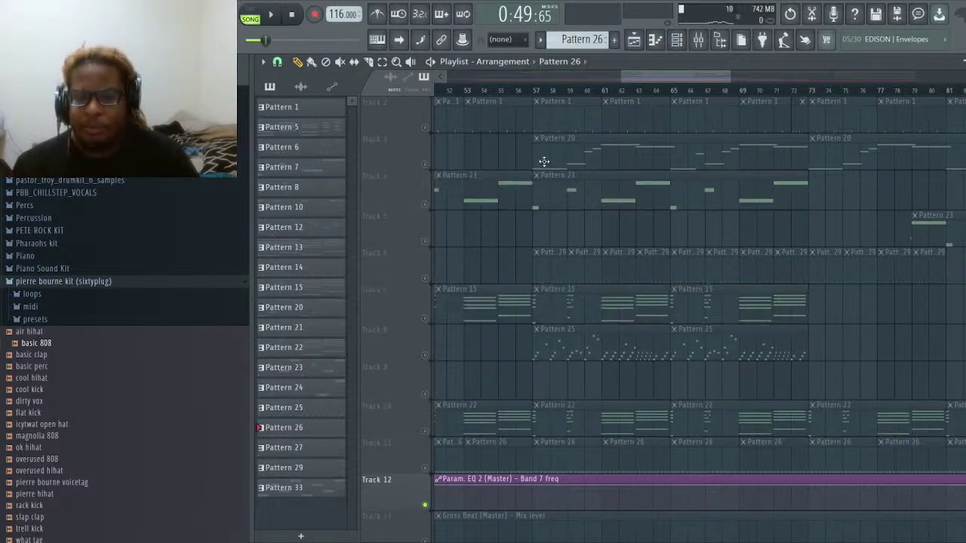
Unmute Track 6 and audition its Pattern 29 clips from bar 57.
click(425, 279)
click(533, 90)
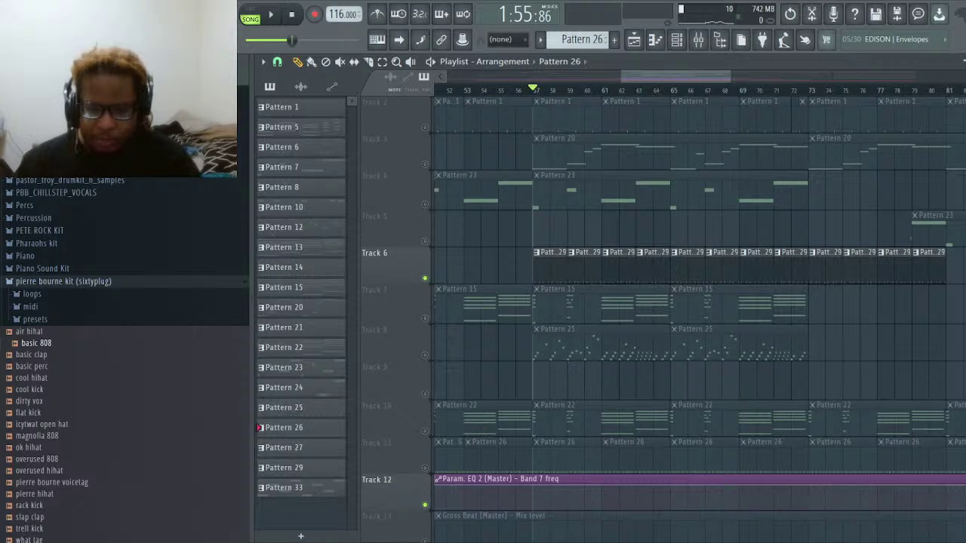
key(space)
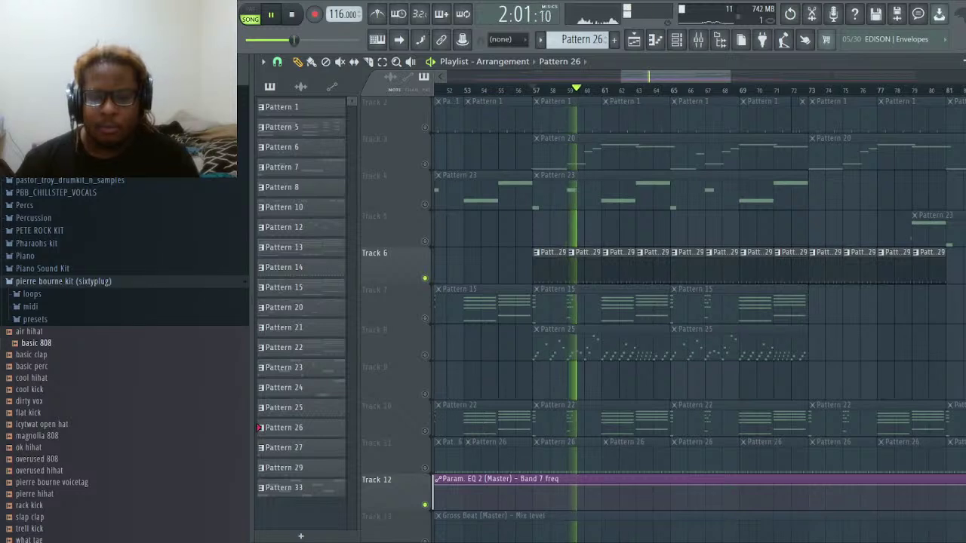
key(space)
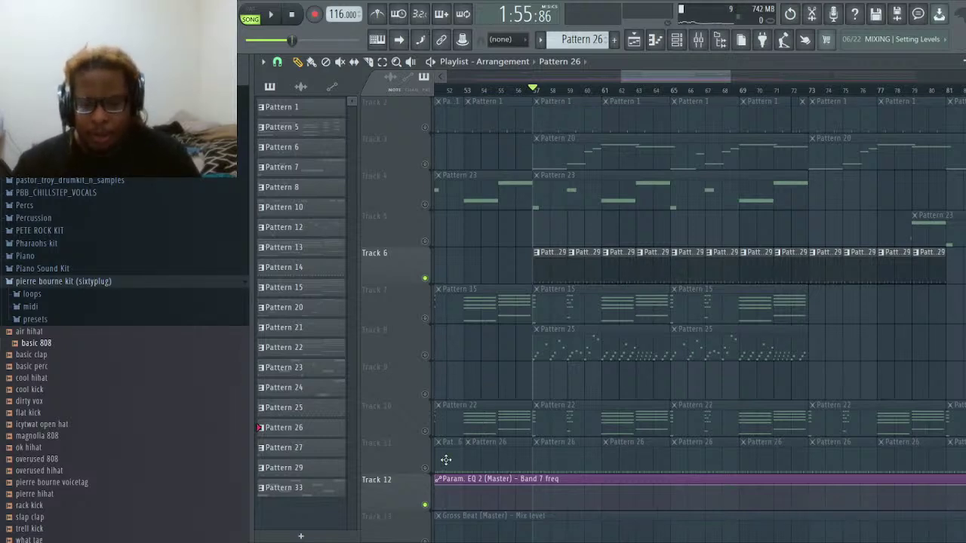
Unmute Tracks 11, 2 and 1 alongside Track 6 and play them together from bar 57 to about bar 64.
click(425, 468)
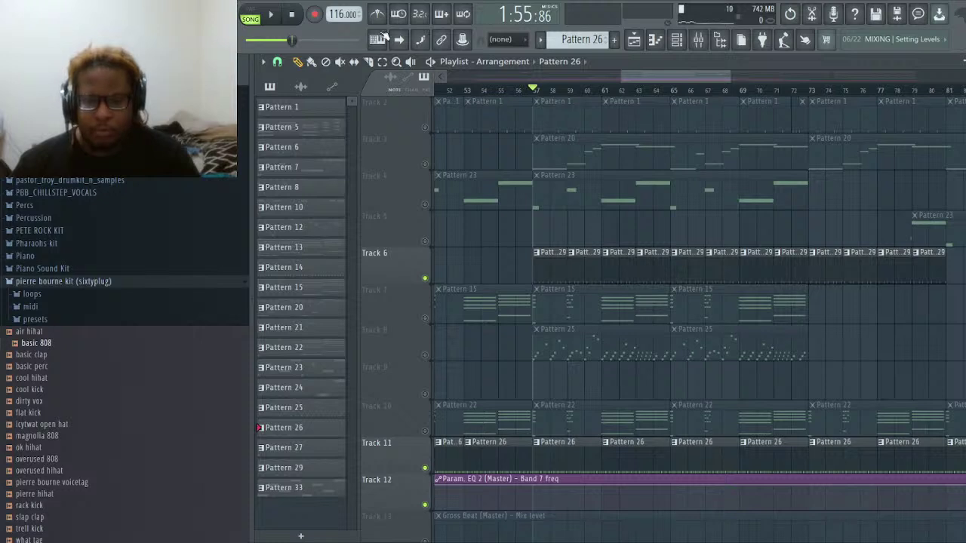
click(425, 126)
scroll(425, 126, up, 1)
click(426, 127)
key(space)
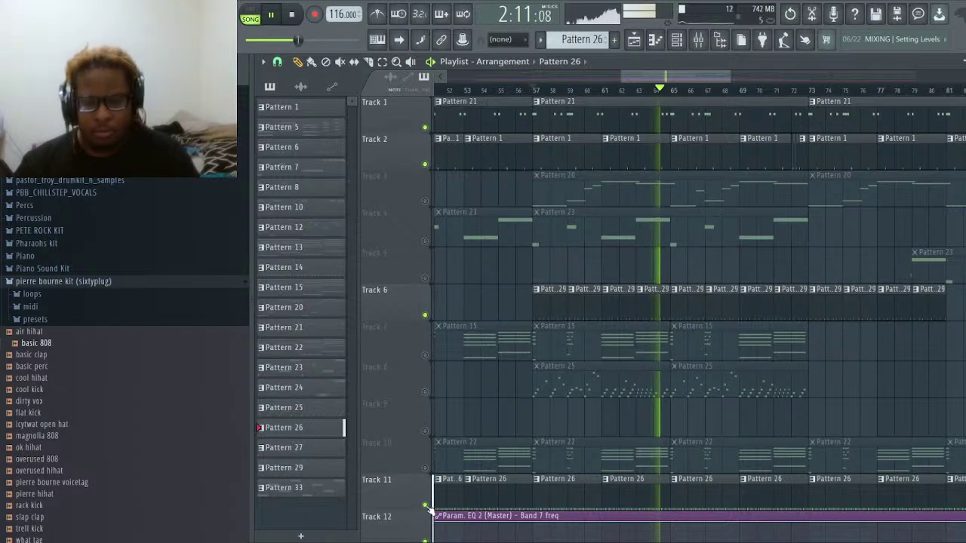
key(space)
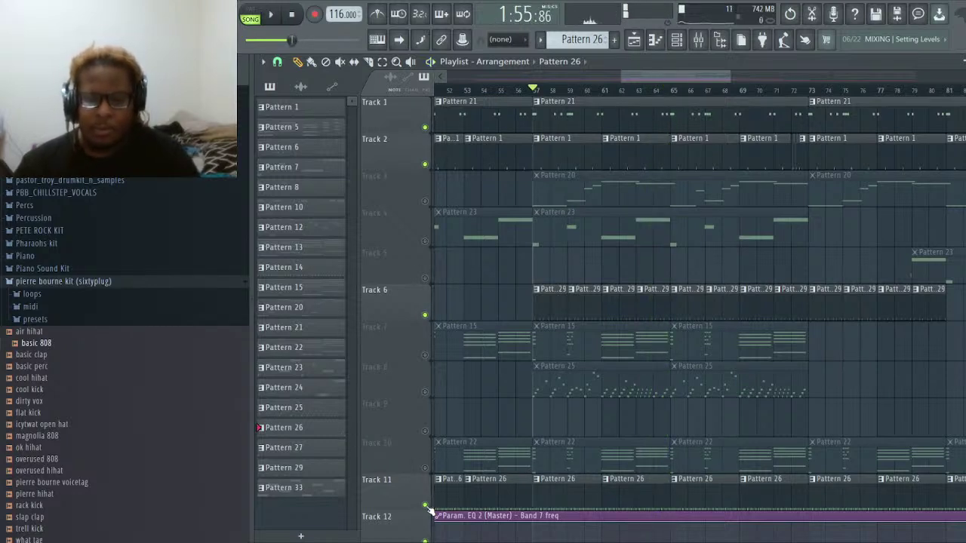
Mute Tracks 11, 2, 1 and 6 again, keeping Track 12 active.
click(425, 504)
click(425, 164)
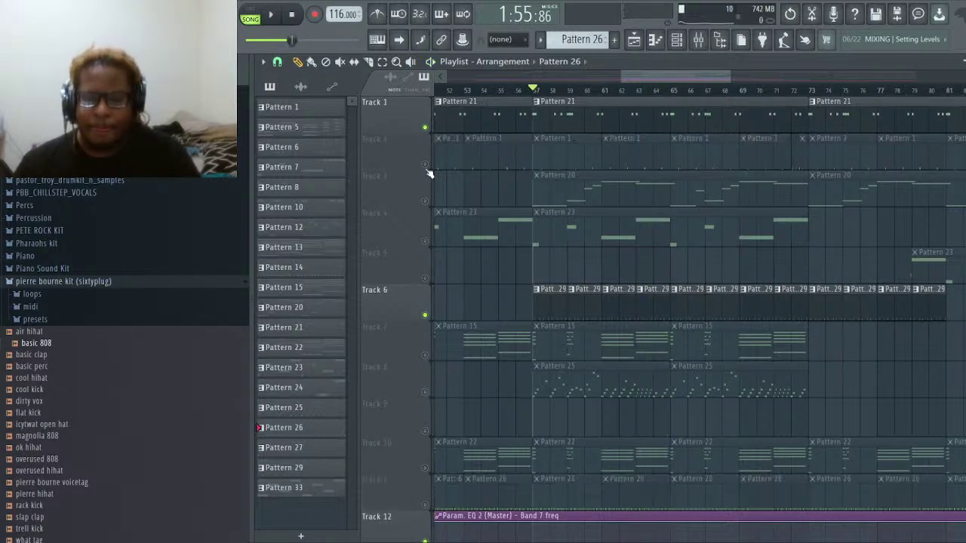
click(424, 126)
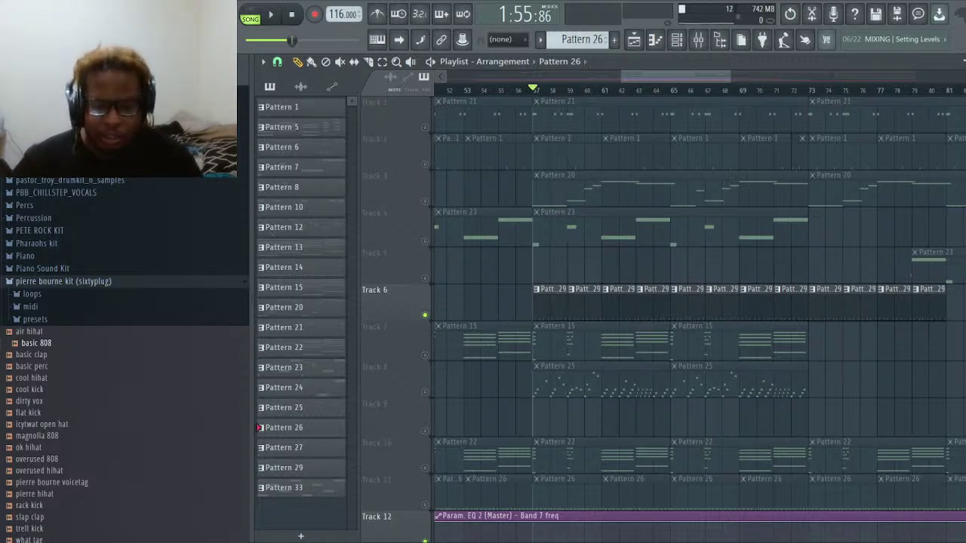
click(426, 314)
scroll(465, 365, down, 1)
scroll(433, 363, up, 1)
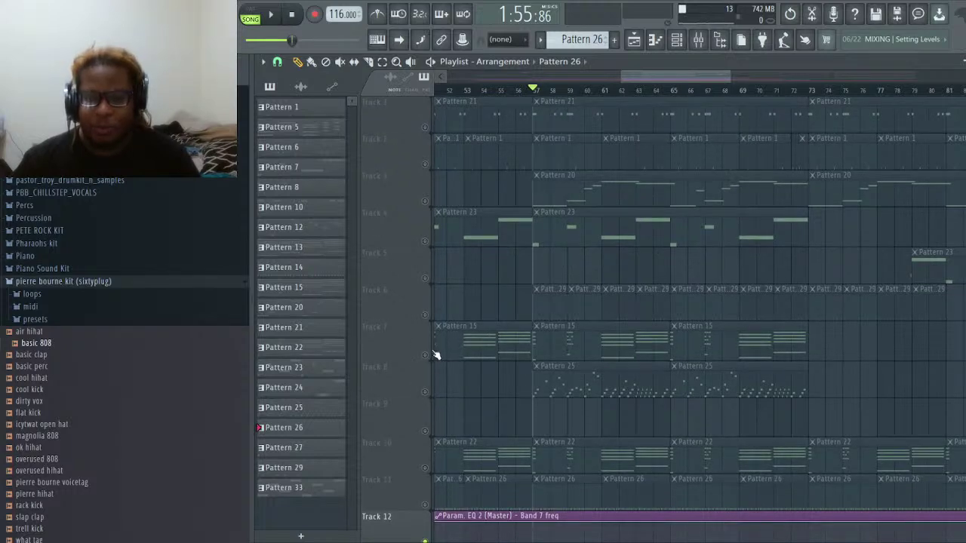
Unmute Track 3 and audition its Pattern 20 clips from bar 57.
click(425, 202)
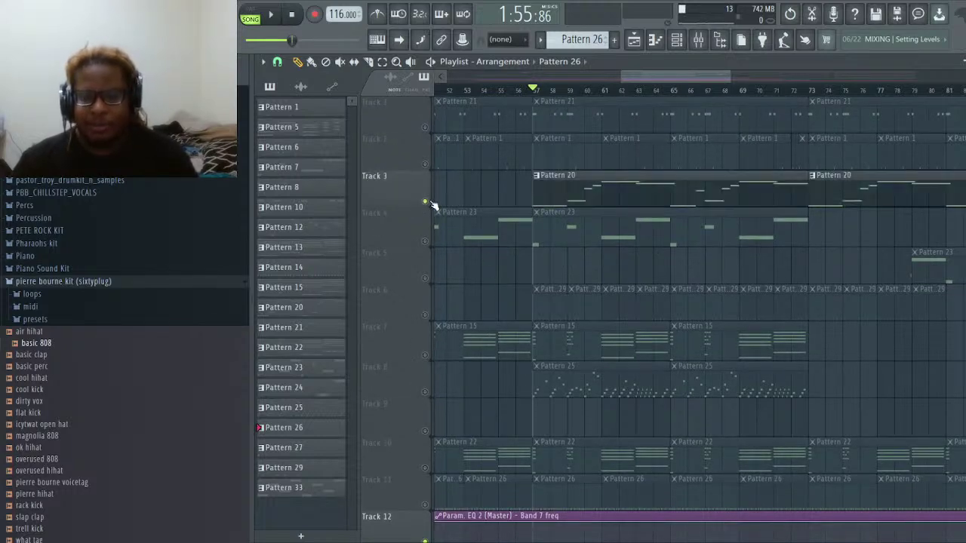
key(space)
key(space)
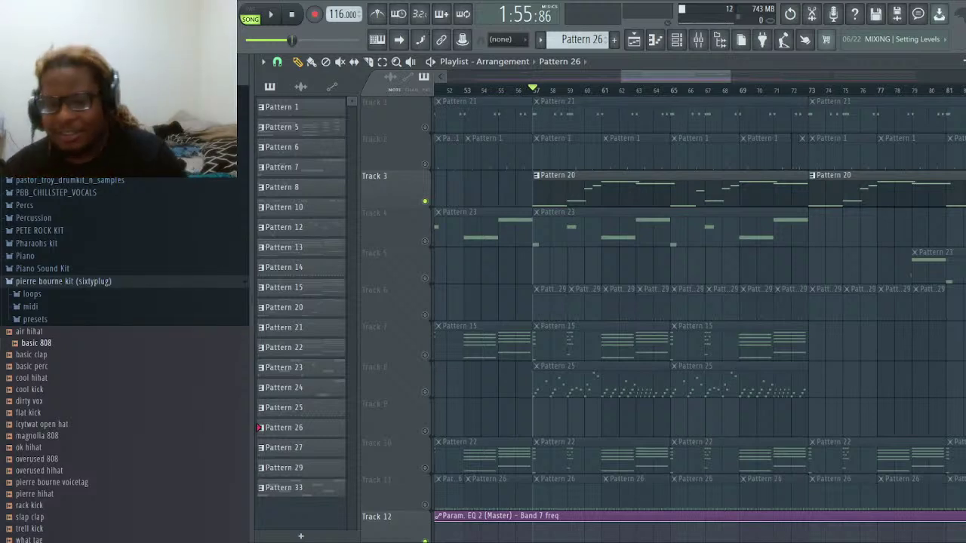
key(space)
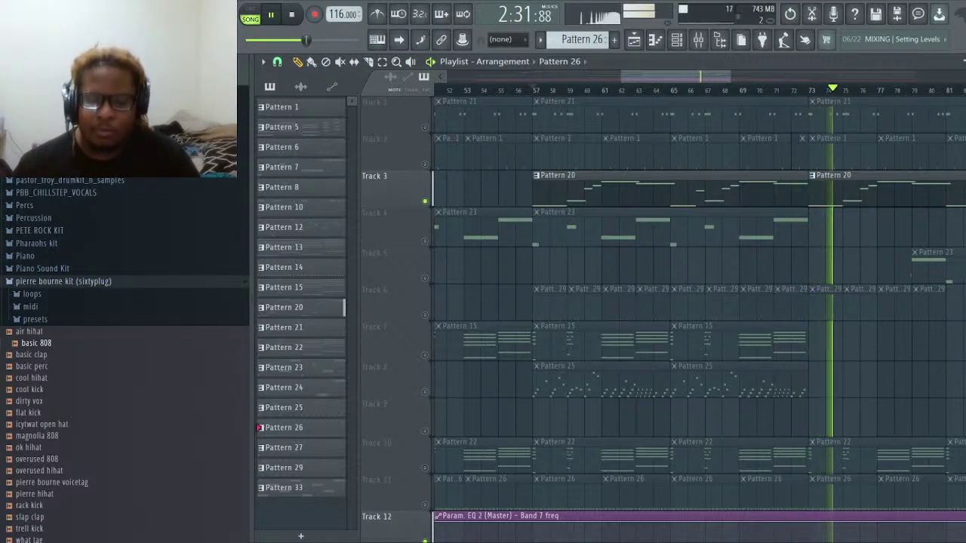
key(space)
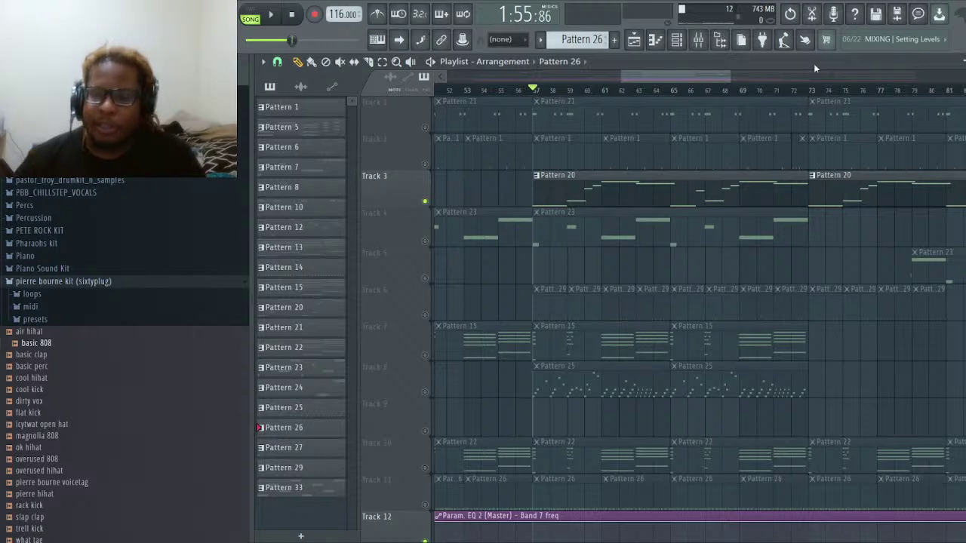
Mute Track 3, unmute Track 8 and play its Pattern 25 clips from bar 57.
scroll(800, 89, down, 2)
scroll(801, 90, down, 4)
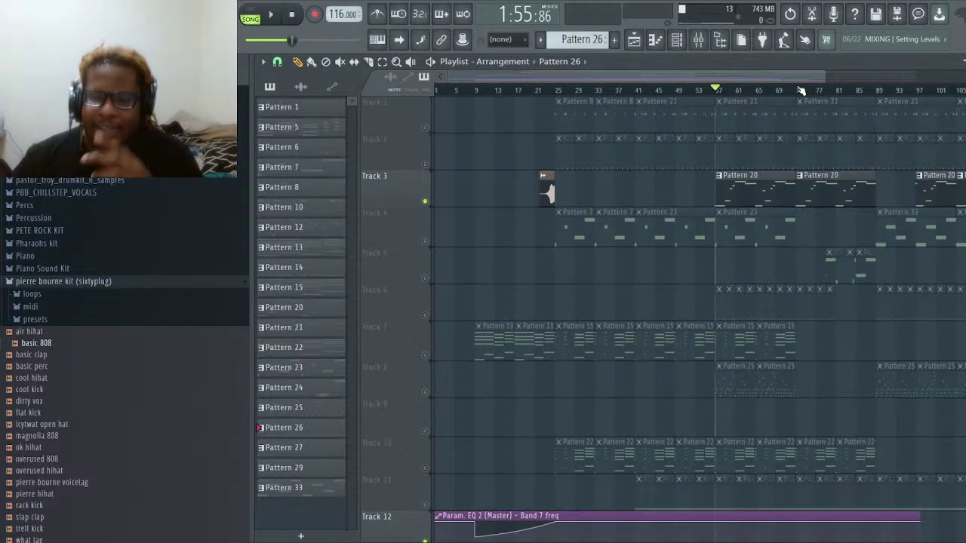
scroll(805, 90, down, 1)
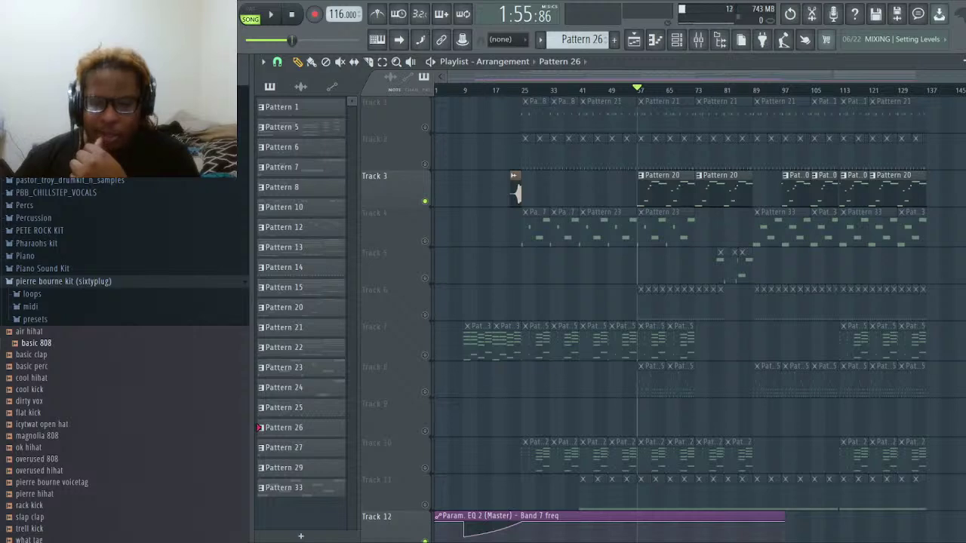
scroll(666, 92, up, 5)
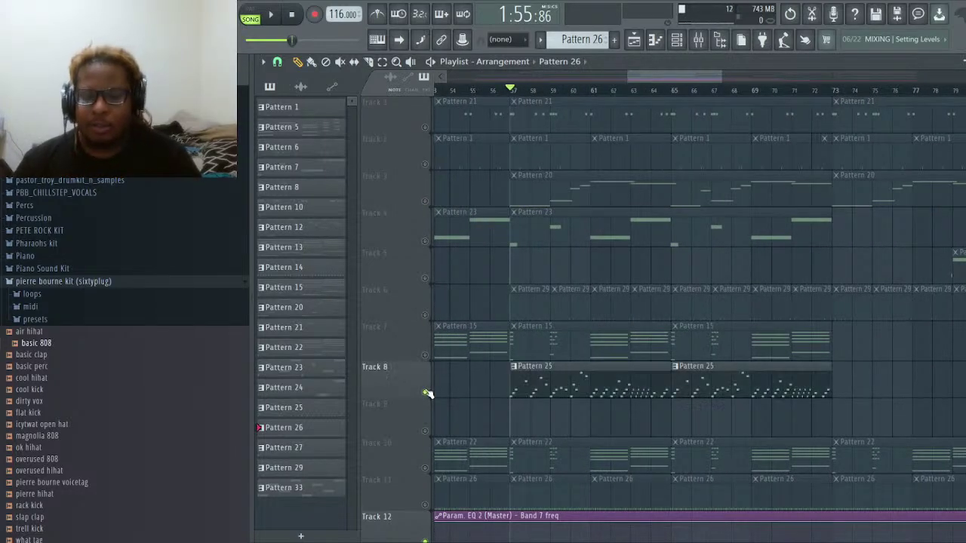
key(space)
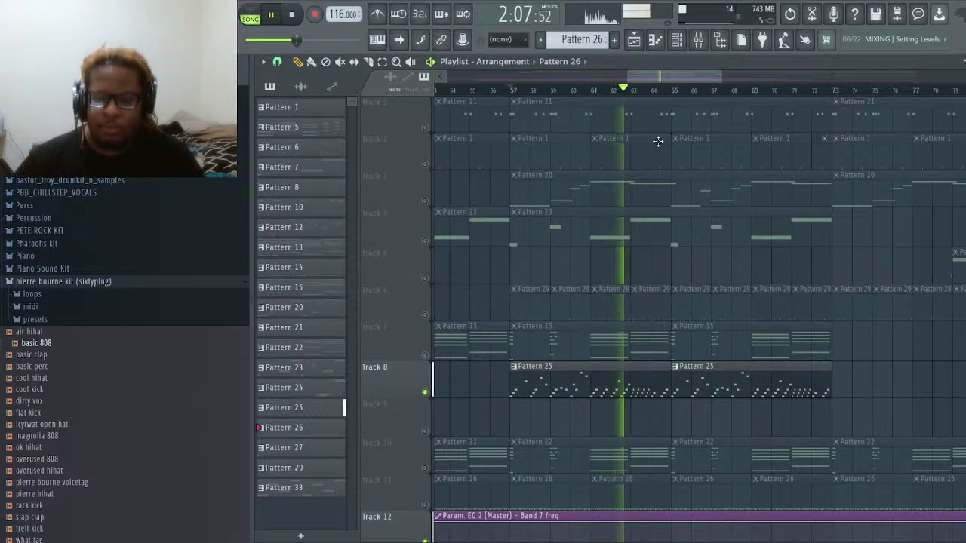
Examine the Pattern 25 notes in the piano roll during playback, then stop and return to the playlist.
double_click(641, 392)
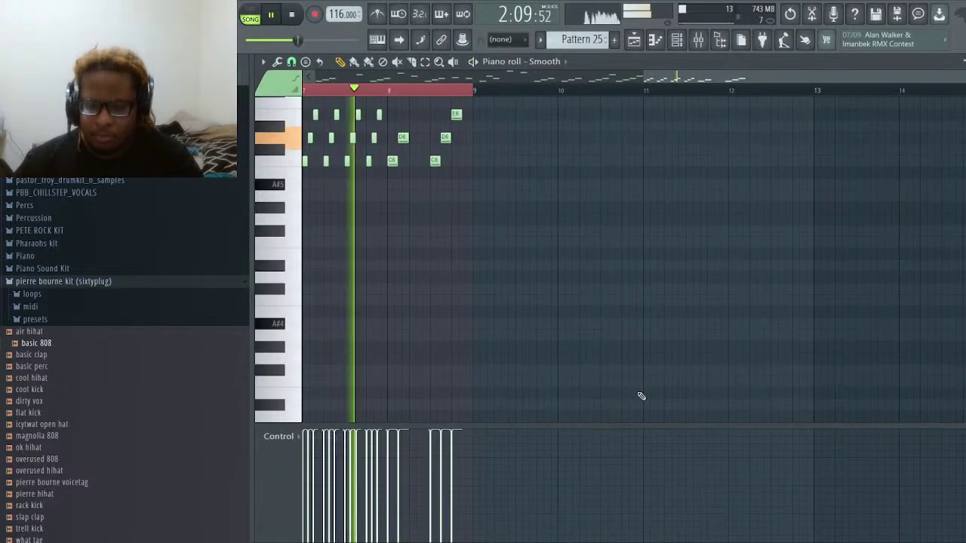
scroll(521, 92, down, 3)
scroll(604, 174, up, 4)
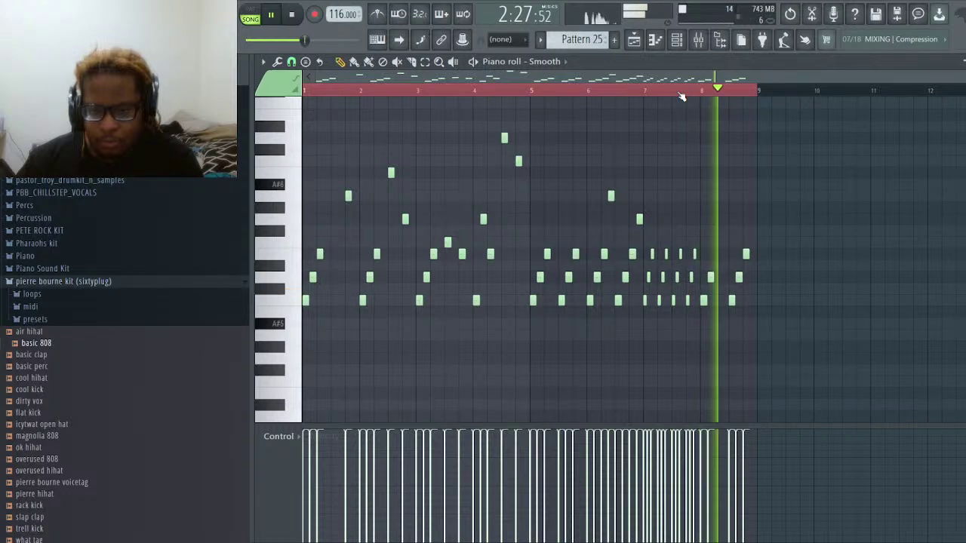
key(space)
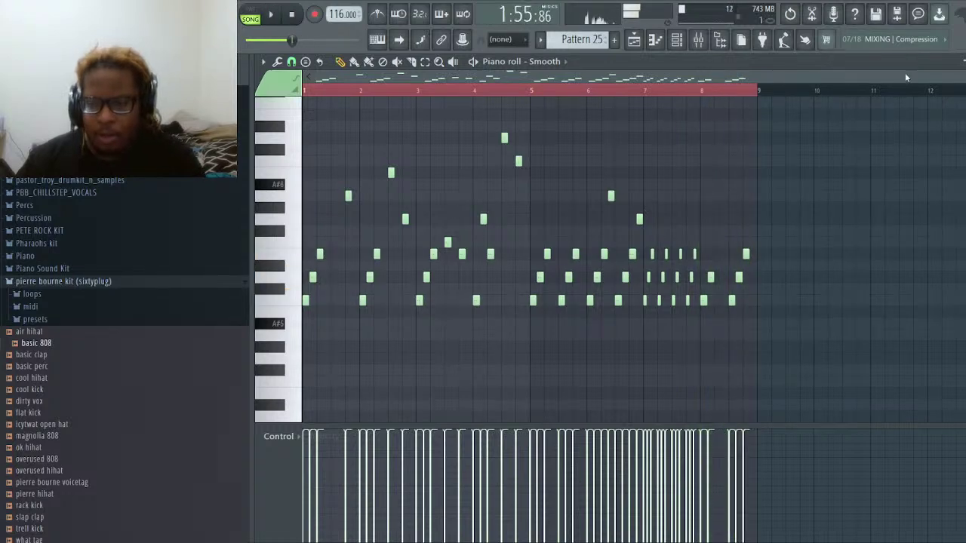
click(962, 63)
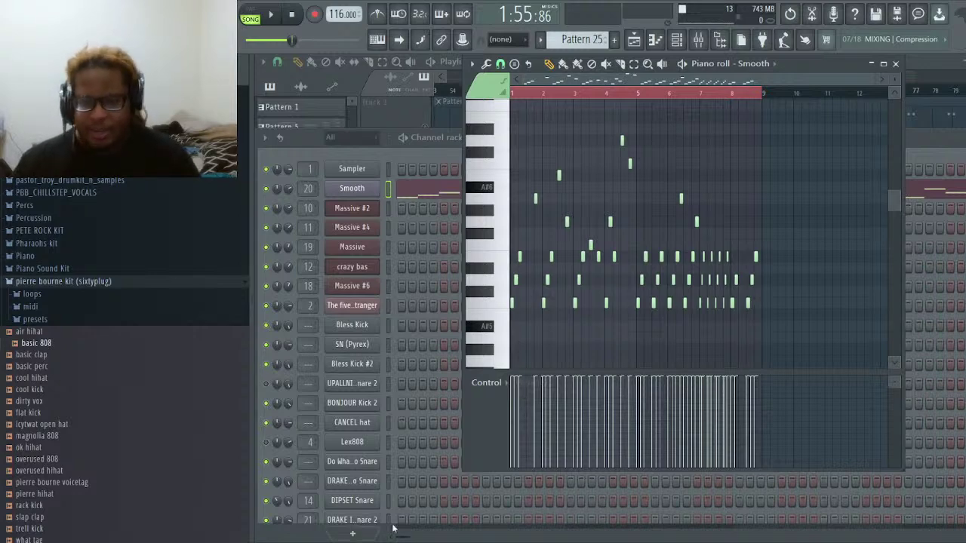
click(634, 39)
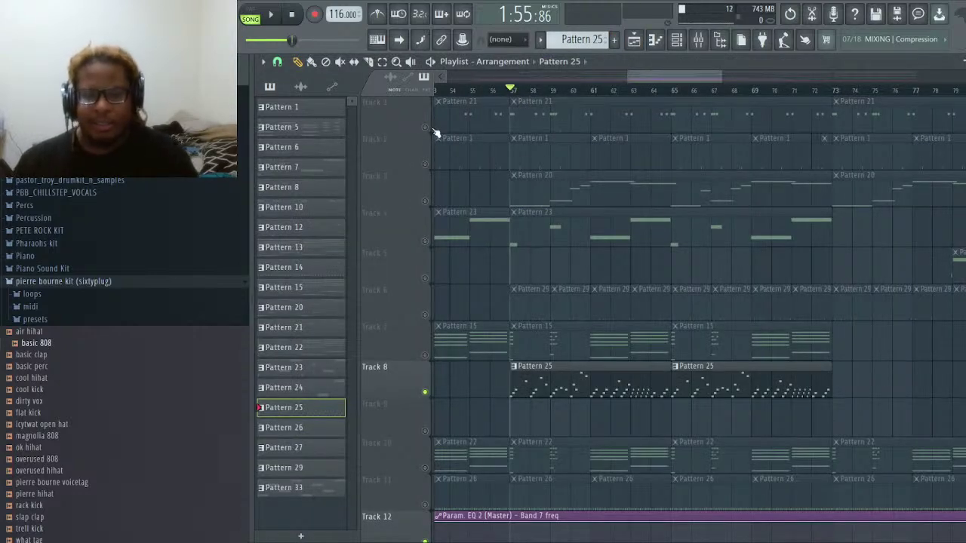
Play the song from just before bar 25 and bring in Tracks 1, 2, 4 and 7 one after another.
scroll(491, 94, down, 5)
click(520, 93)
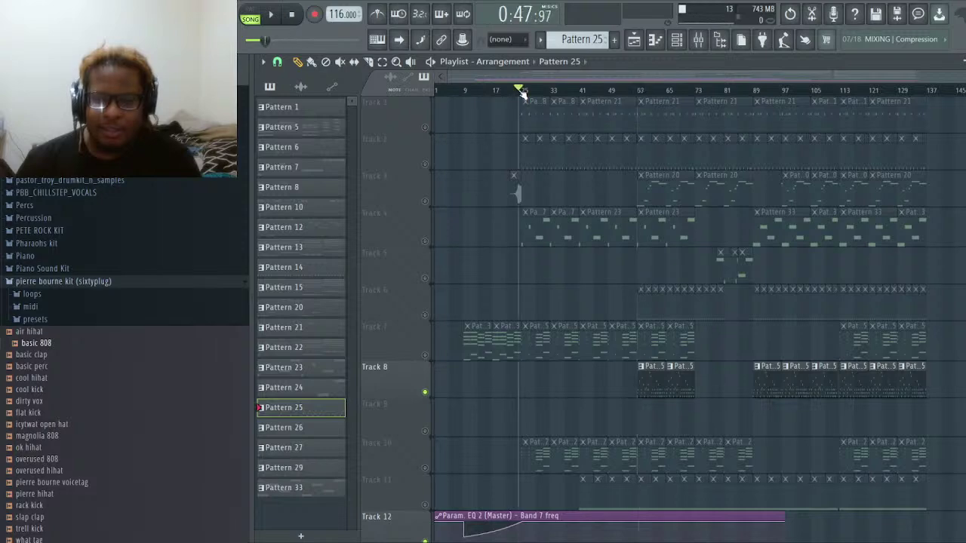
key(space)
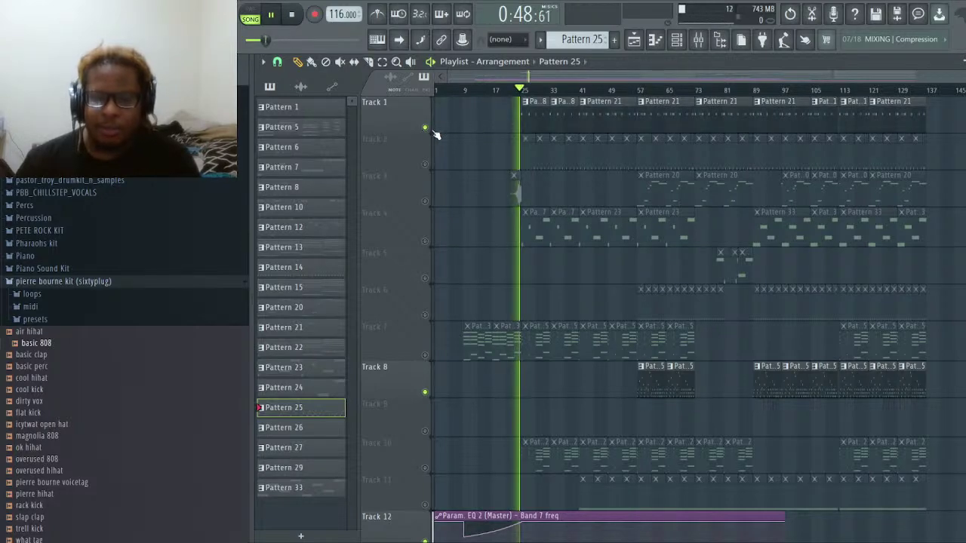
scroll(532, 98, up, 3)
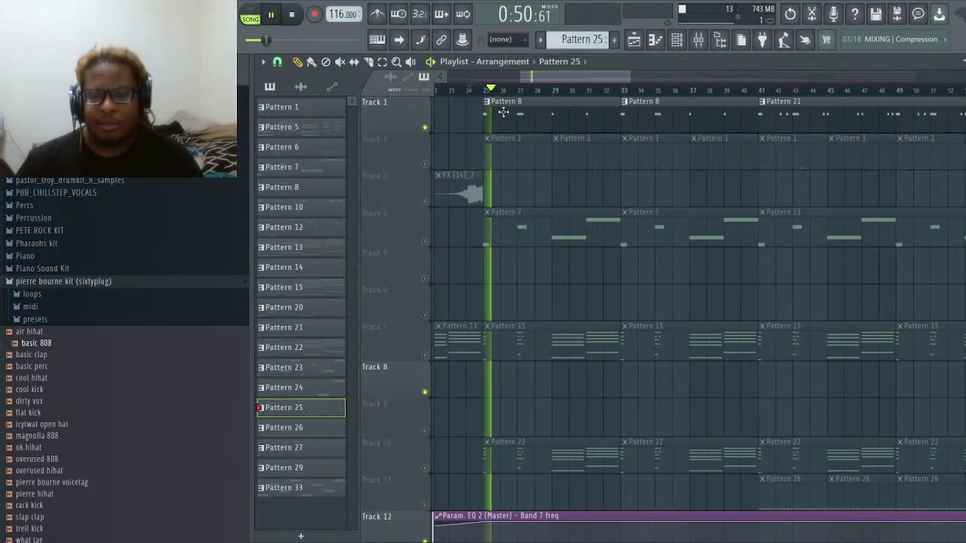
click(426, 164)
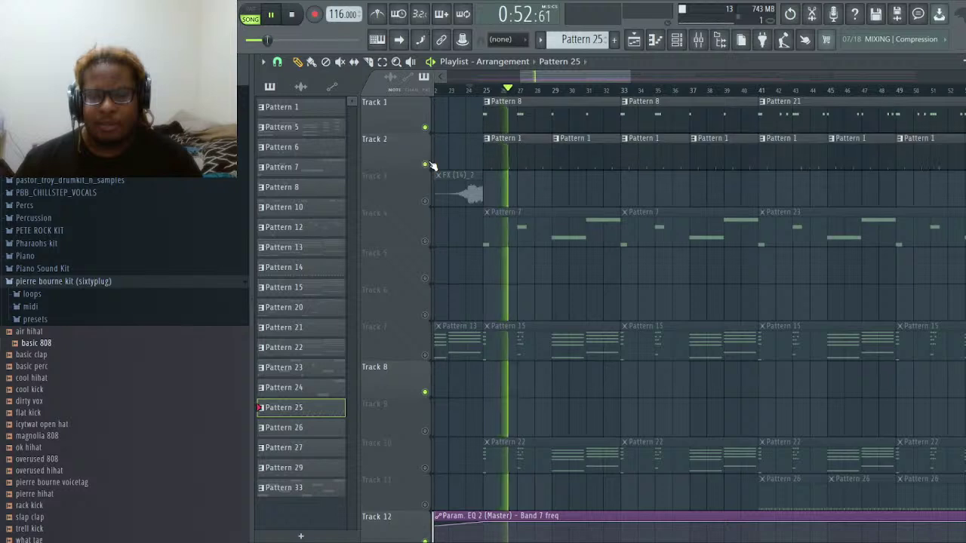
click(425, 242)
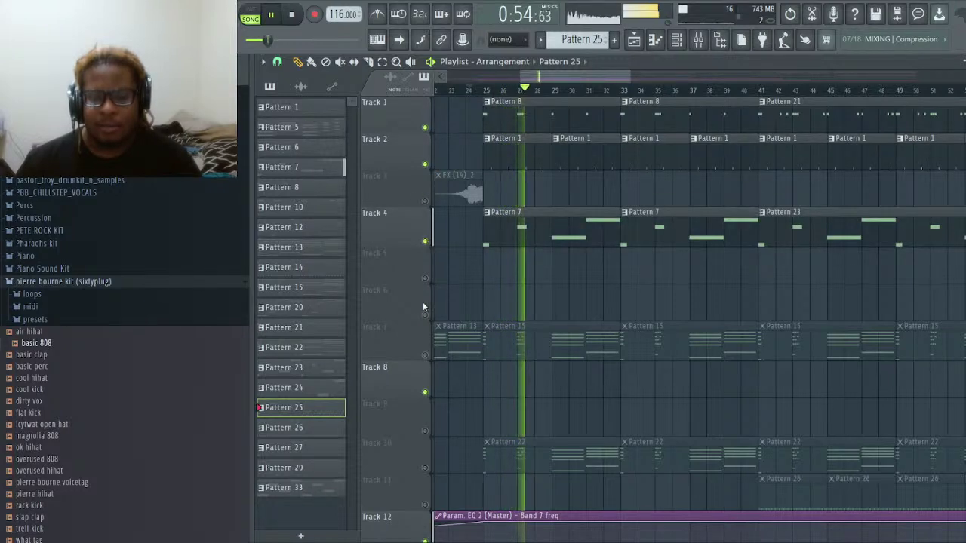
click(425, 355)
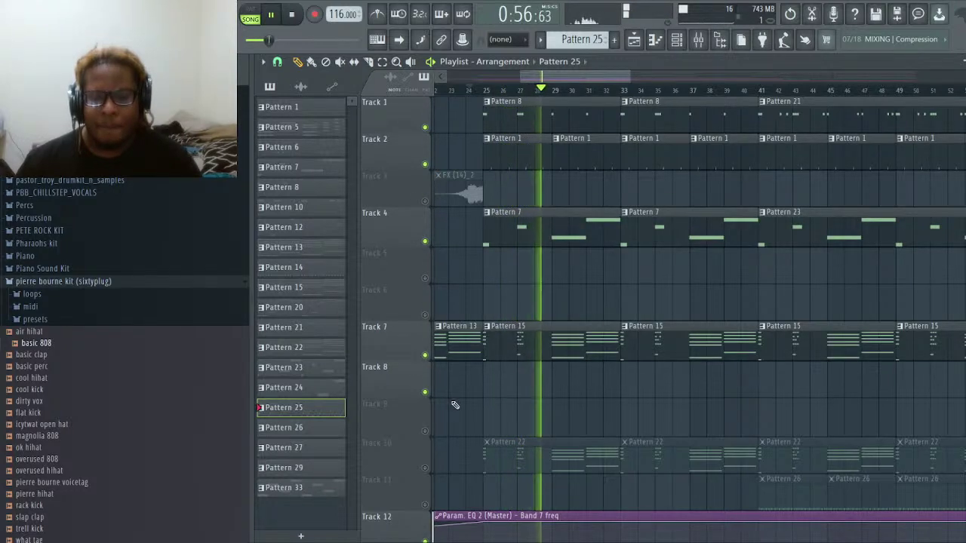
Mute Track 7 and unmute Track 10 during playback to hear the Pattern 22 clips with the drums and Track 4.
scroll(453, 369, down, 1)
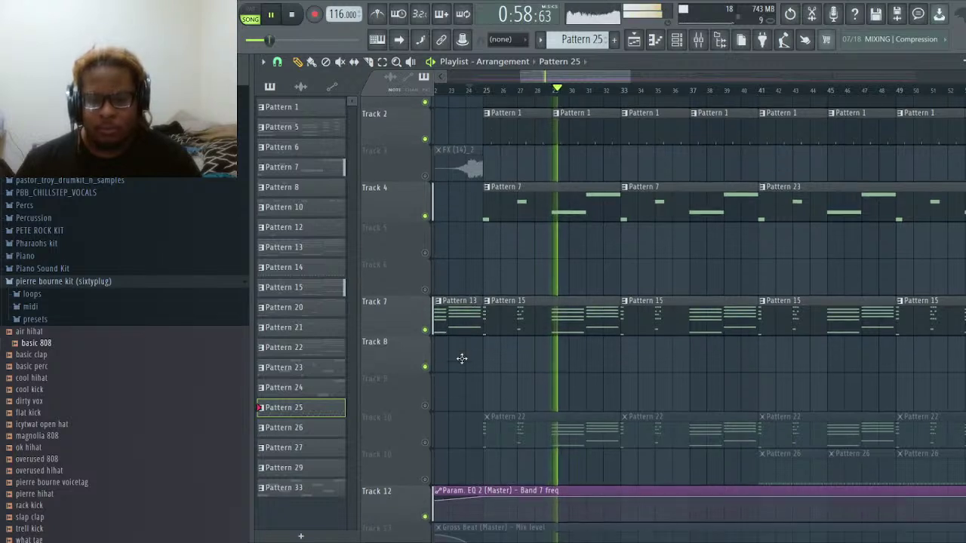
click(425, 317)
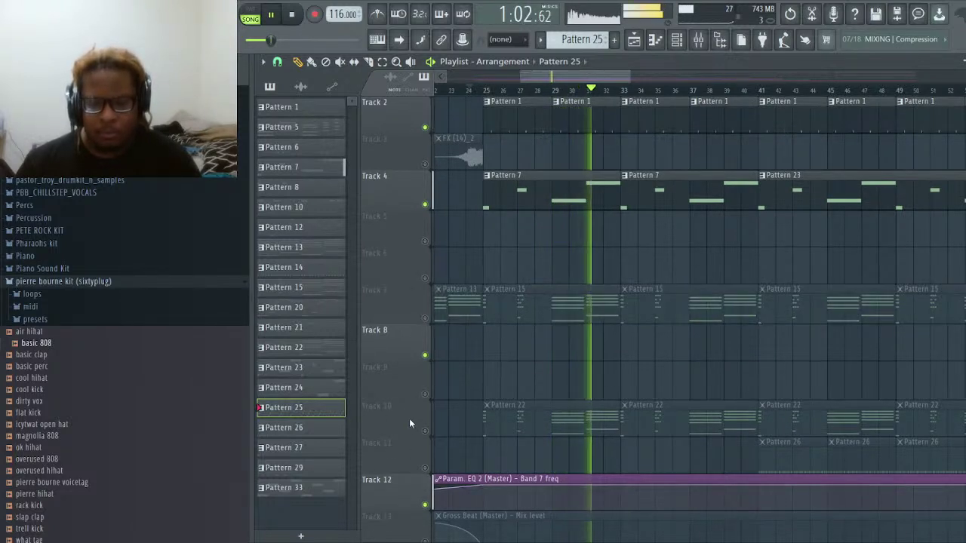
click(424, 431)
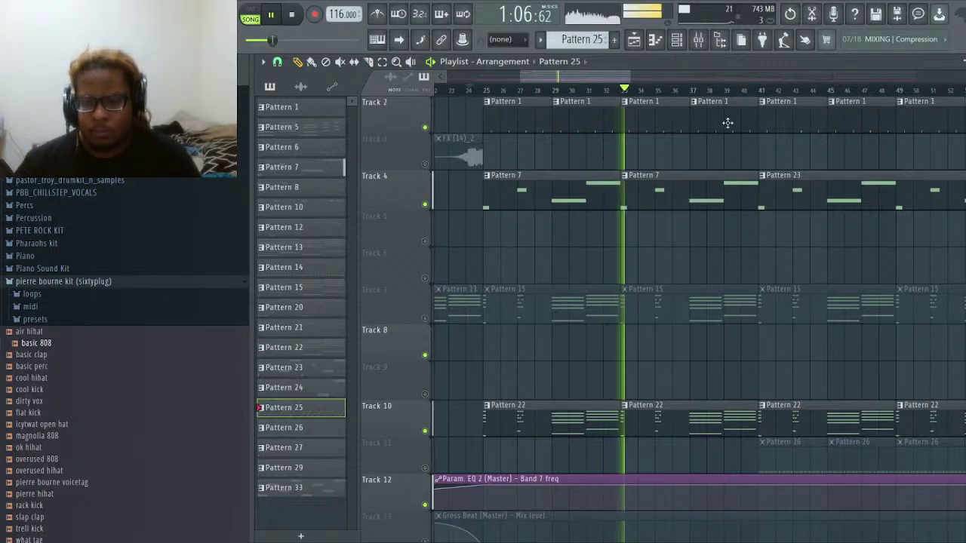
scroll(731, 92, down, 4)
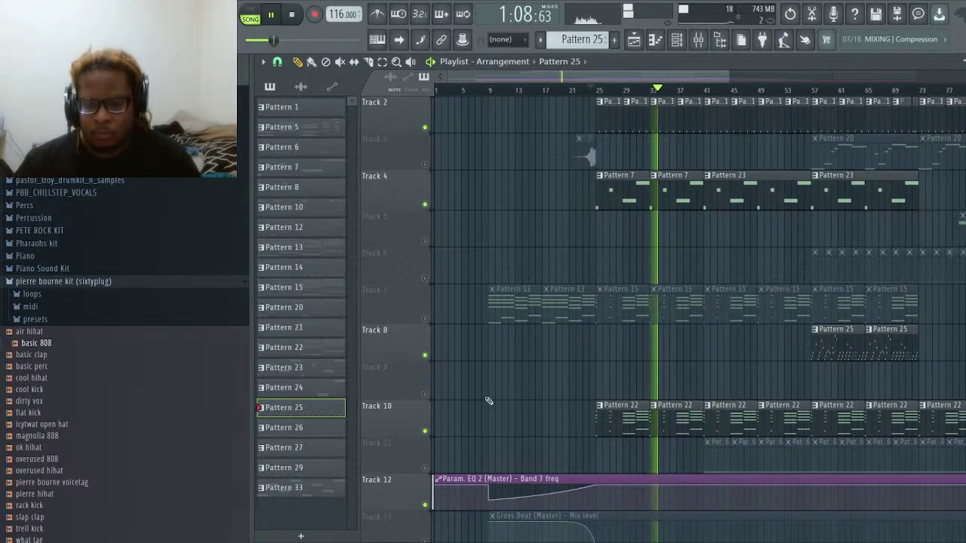
scroll(435, 330, up, 1)
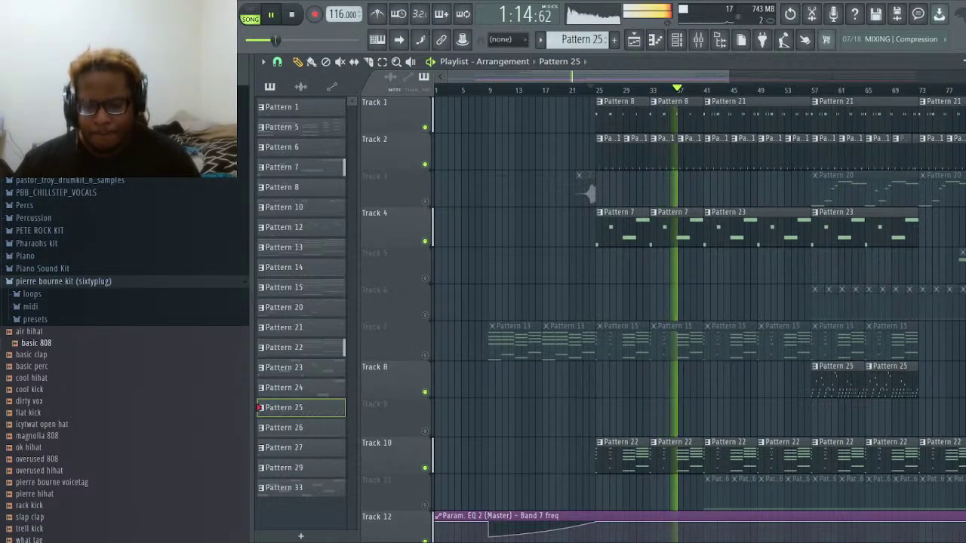
scroll(774, 97, down, 1)
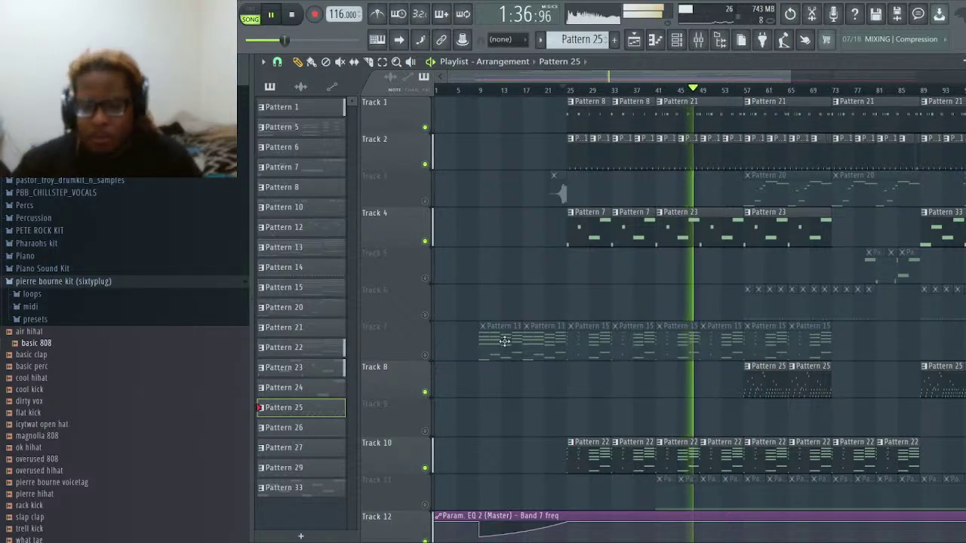
Unmute Tracks 7, 6, 3 and 11 while the song plays on through the section from bar 57.
click(426, 355)
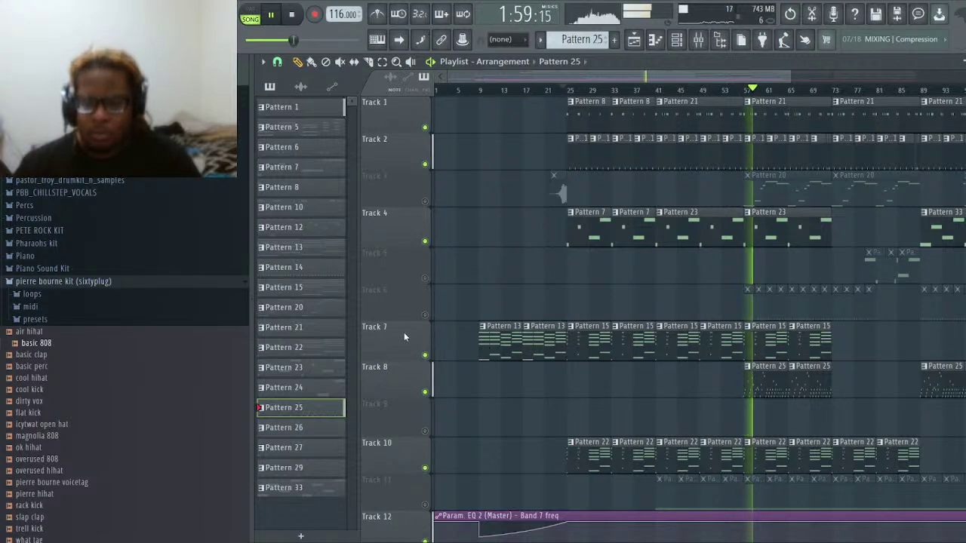
click(424, 315)
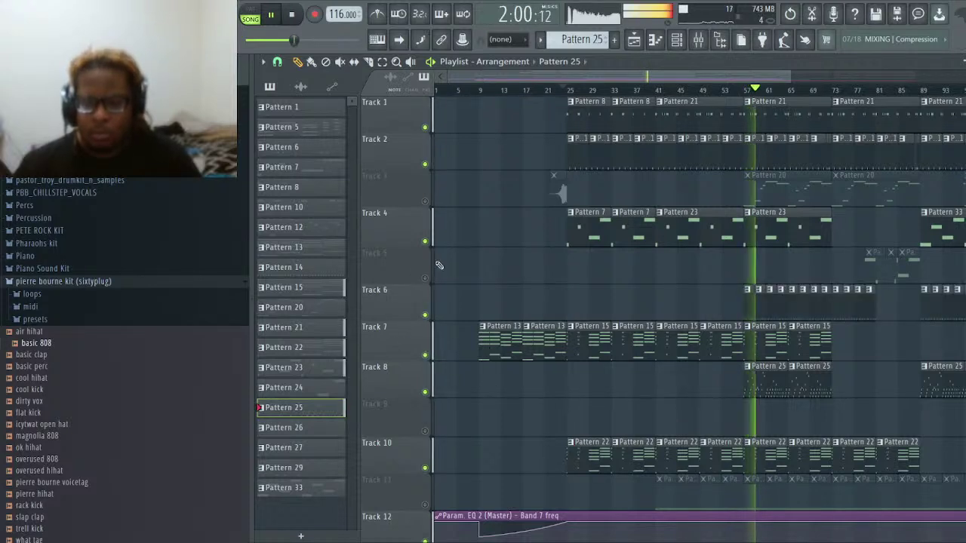
click(424, 202)
scroll(427, 302, down, 3)
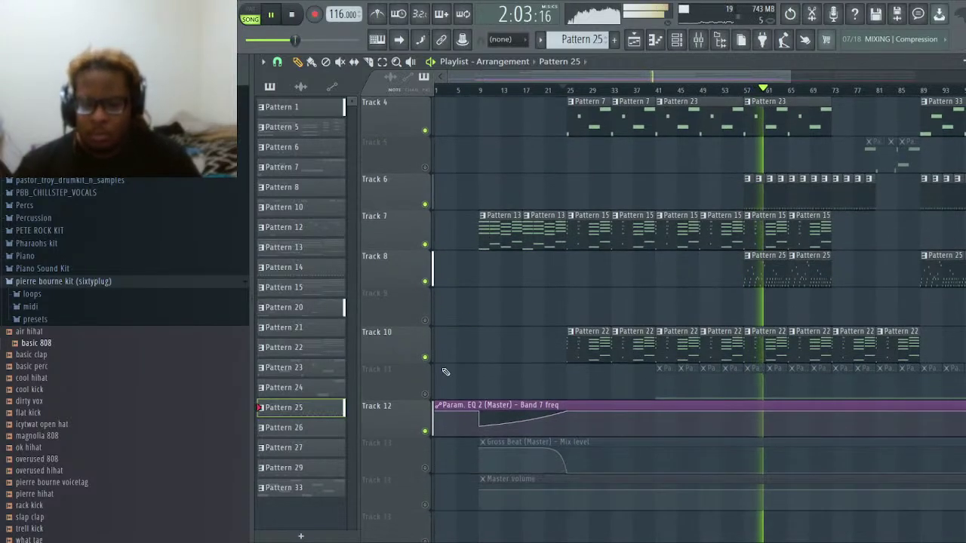
click(425, 394)
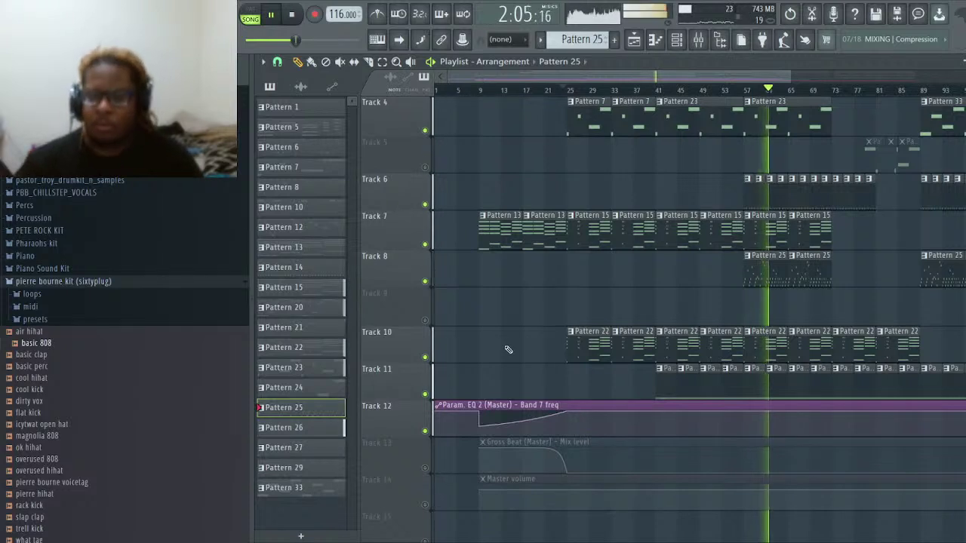
scroll(507, 349, up, 3)
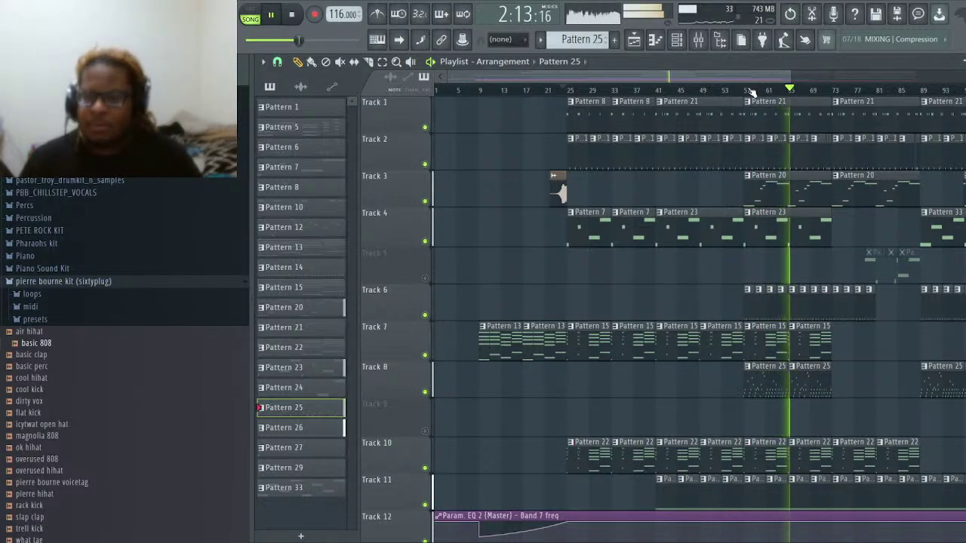
Unmute Track 5 and let the arrangement play on into the section from bar 89.
click(425, 279)
scroll(827, 85, down, 4)
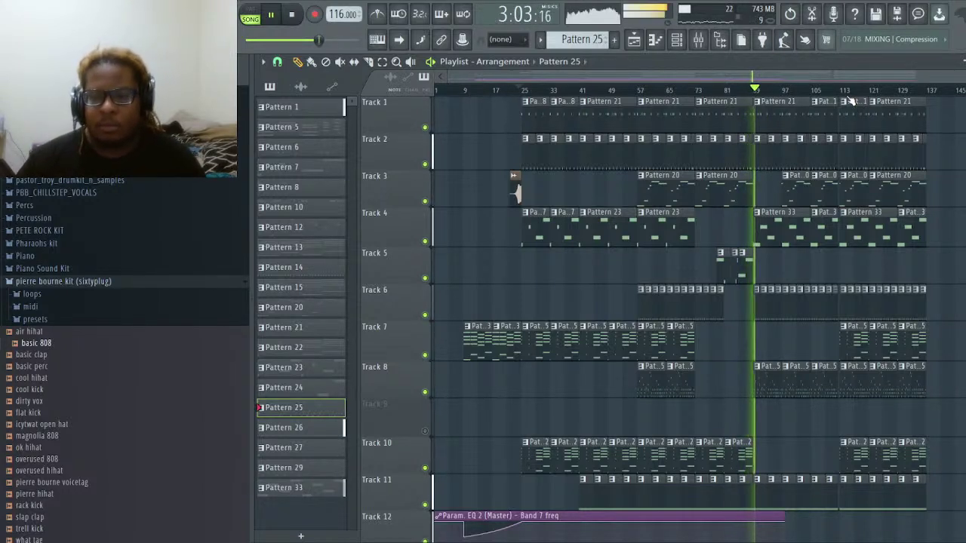
ctrl+scroll(850, 100, up, 6)
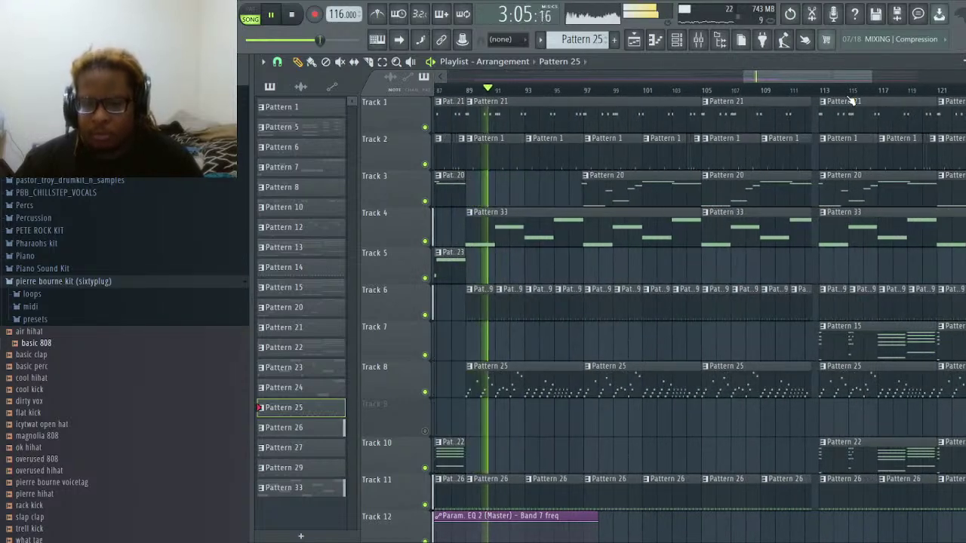
Restart playback from bar 89 and listen through the final section with the unmuted tracks.
key(space)
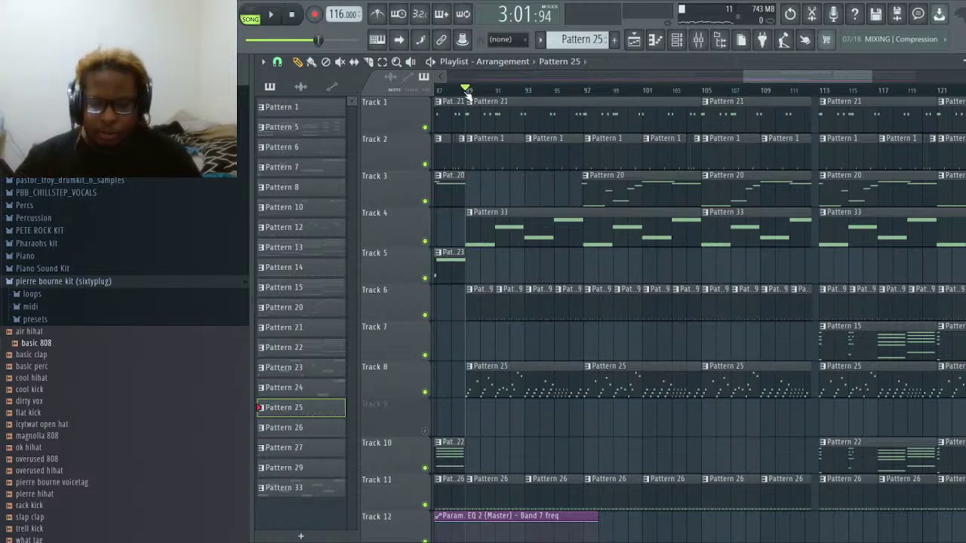
key(space)
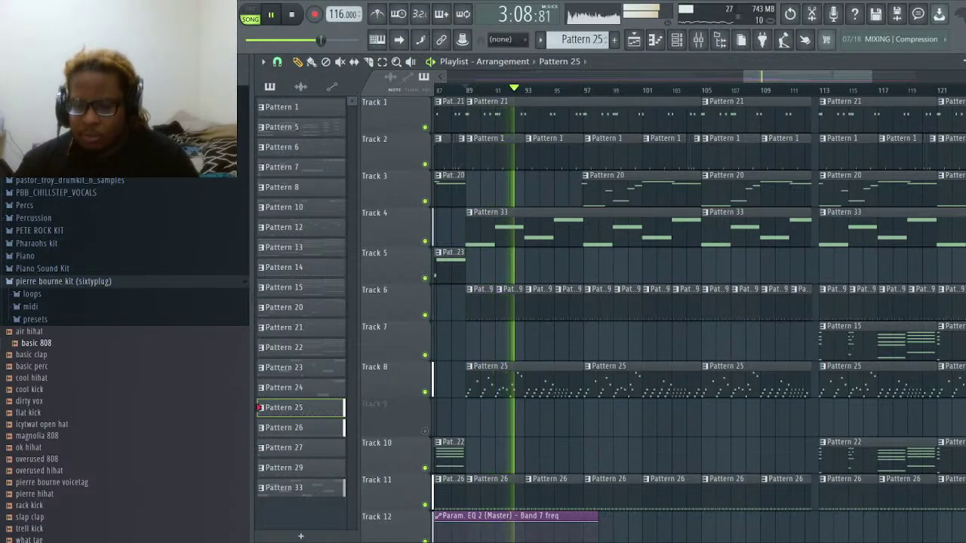
key(space)
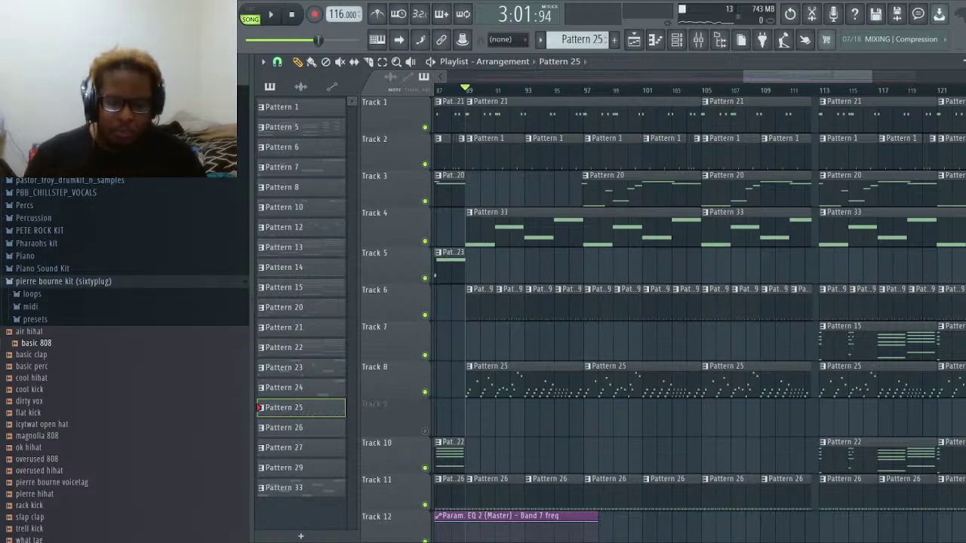
key(space)
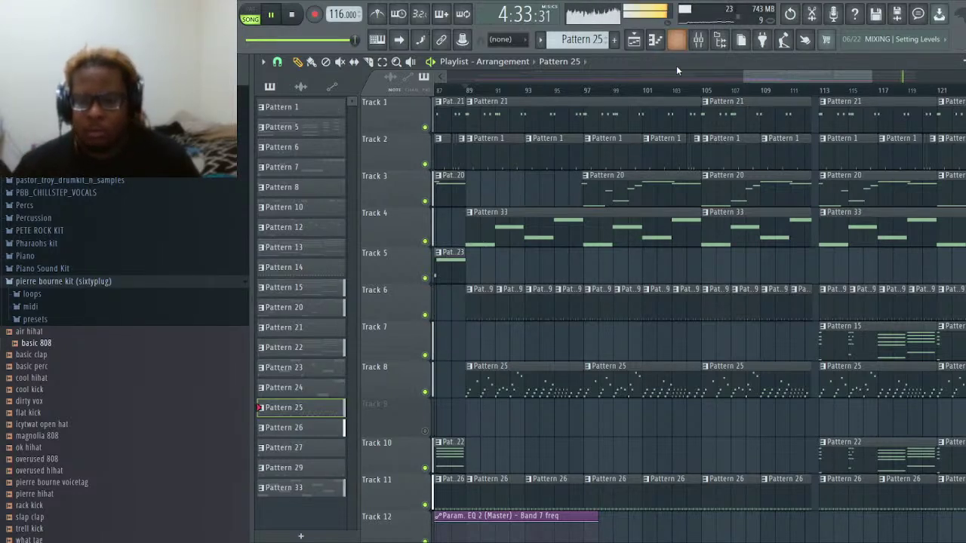
Mute Tracks 4 and 8 near the end of the arrangement and stop playback.
scroll(919, 77, down, 5)
scroll(919, 77, up, 5)
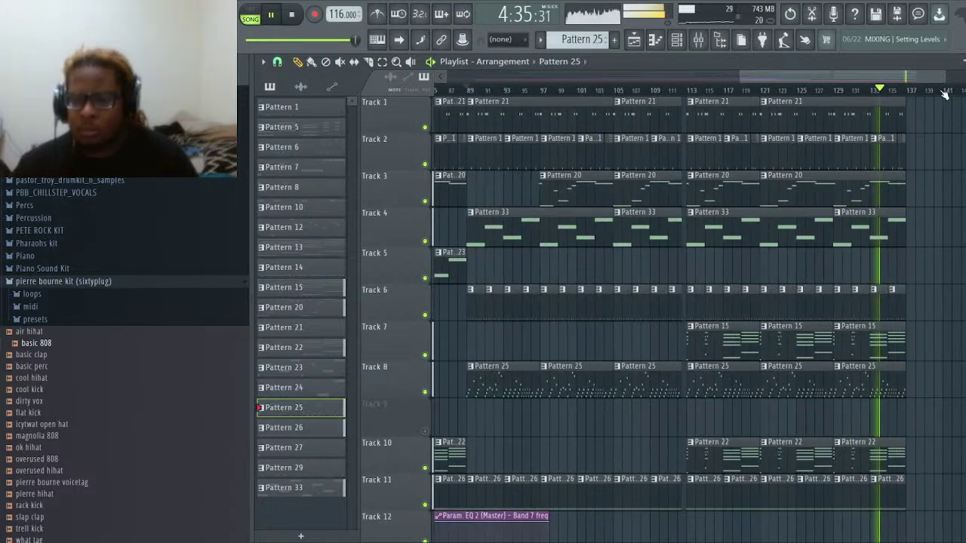
click(425, 241)
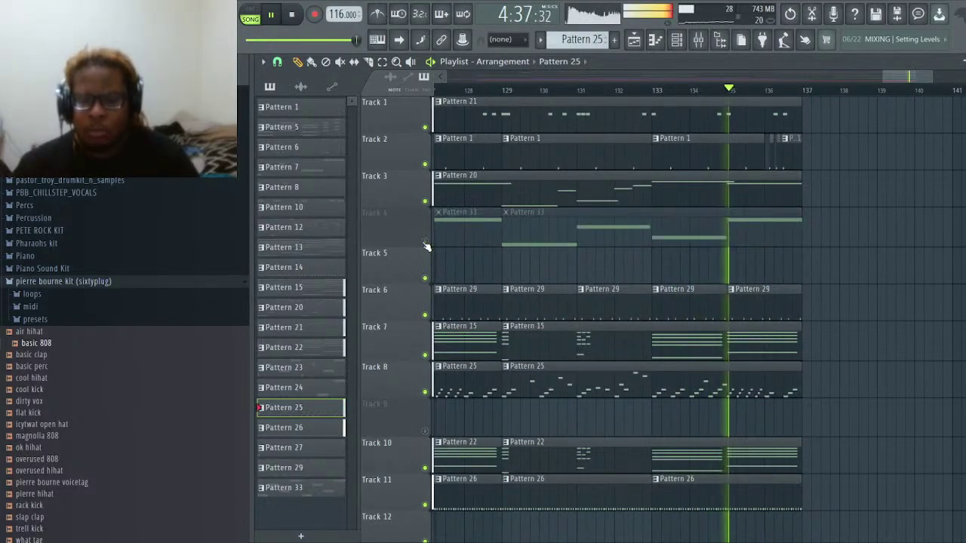
click(424, 392)
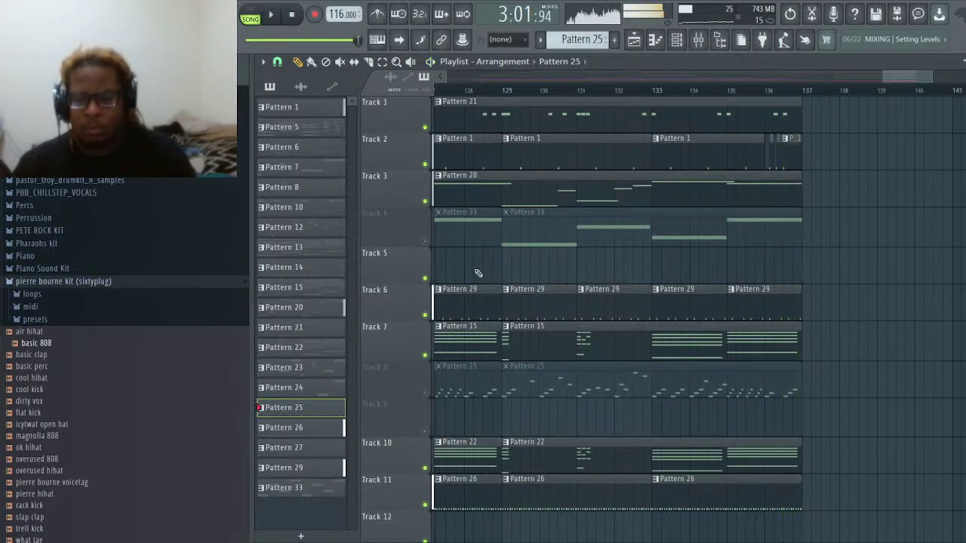
key(space)
scroll(448, 358, down, 1)
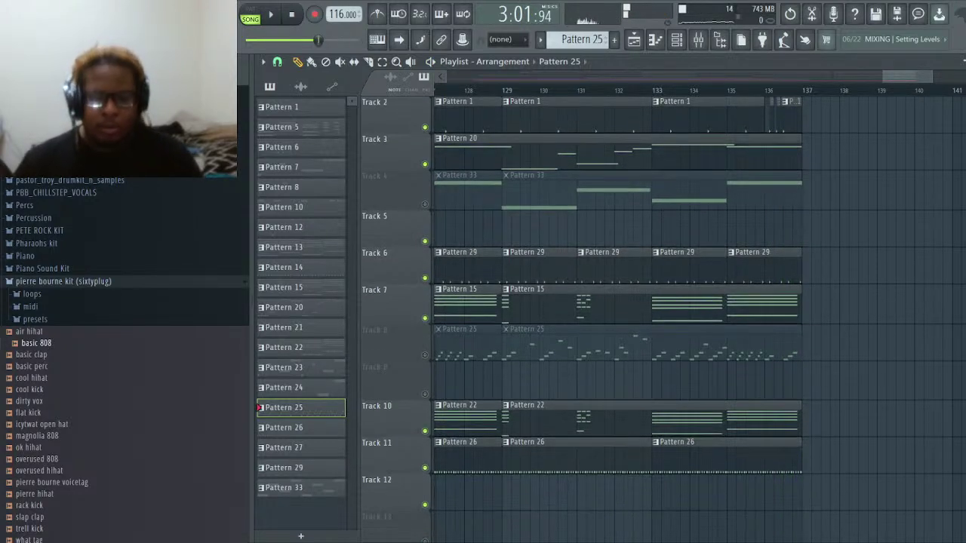